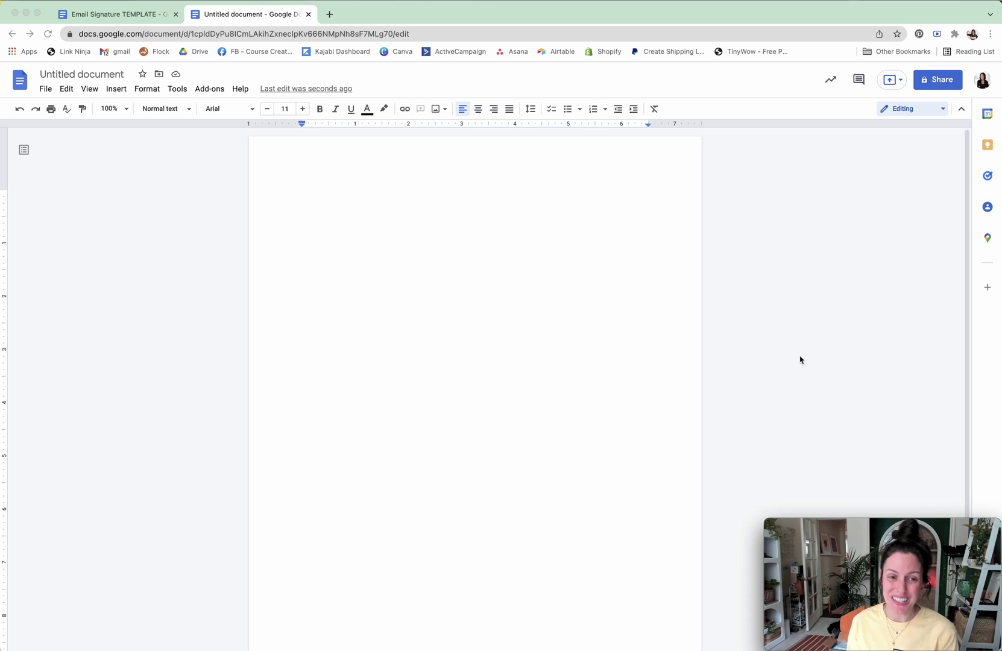
# Insert a 2x1 table, drag its row taller, and narrow the left column and right edge.
pyautogui.click(449, 236)
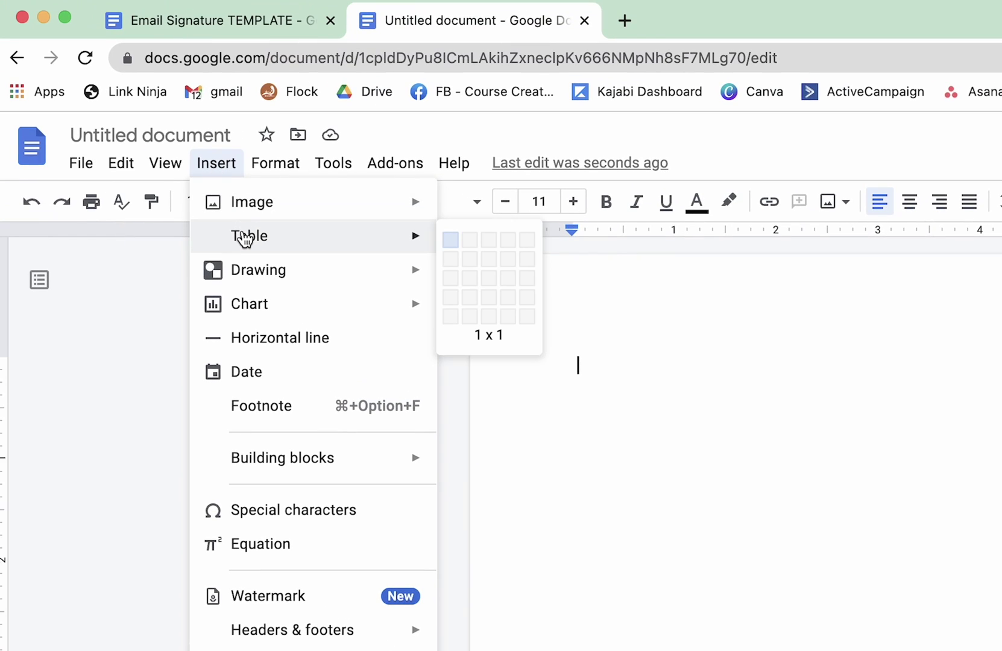
pyautogui.click(471, 242)
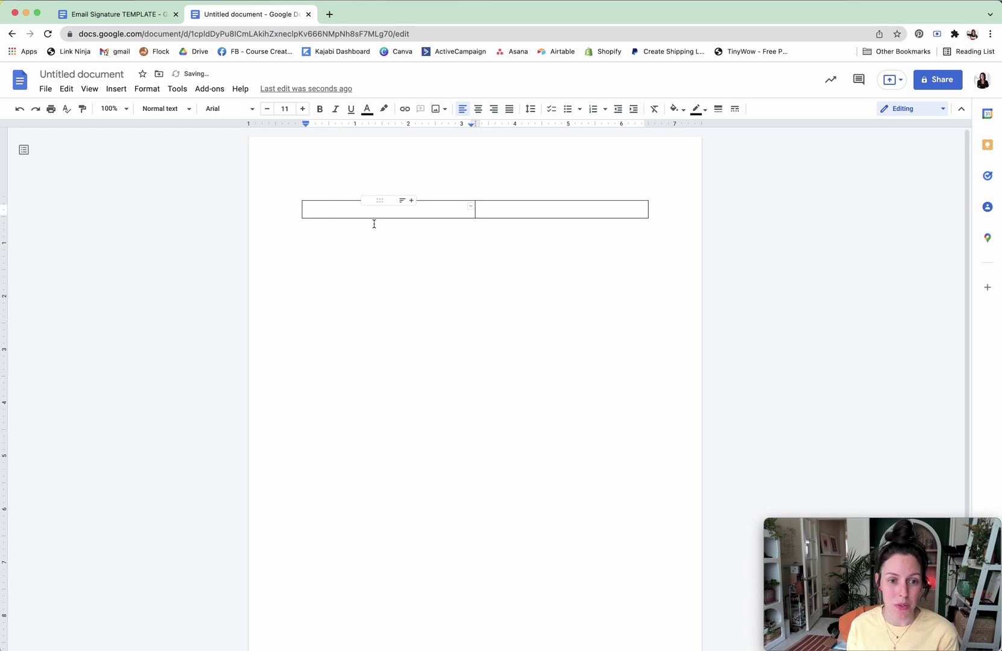
pyautogui.moveTo(375, 219); pyautogui.dragTo(375, 254)
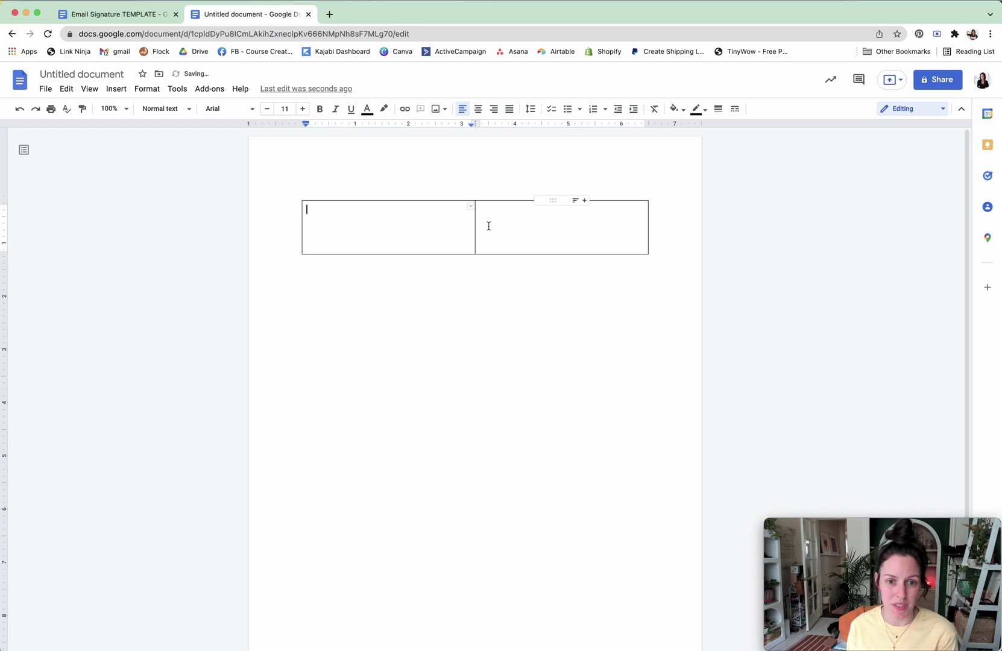
pyautogui.moveTo(389, 231); pyautogui.dragTo(361, 231)
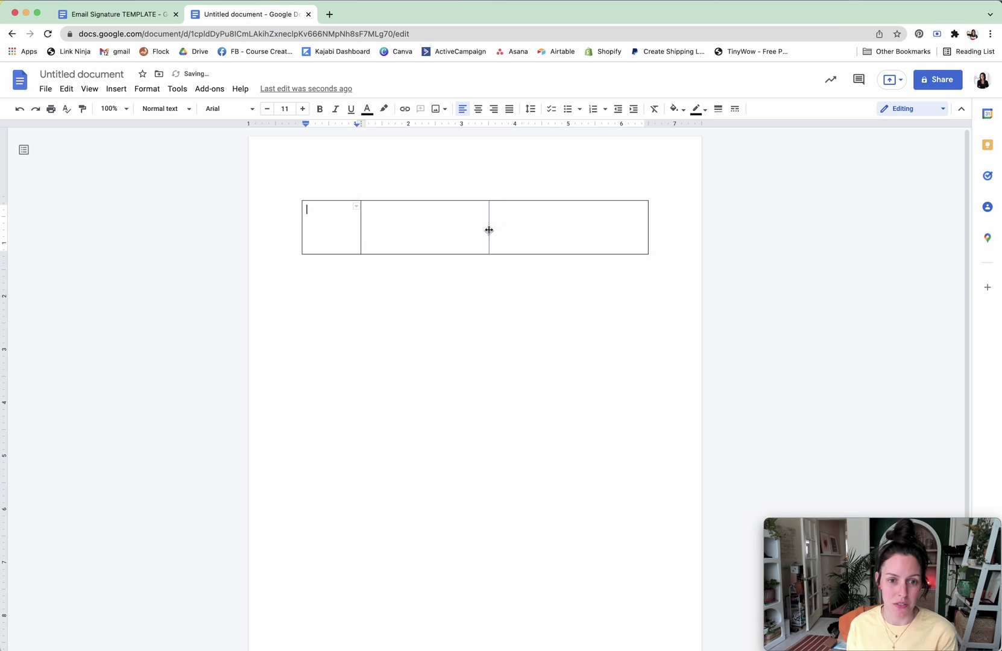
pyautogui.moveTo(632, 225); pyautogui.dragTo(463, 232)
pyautogui.click(440, 241)
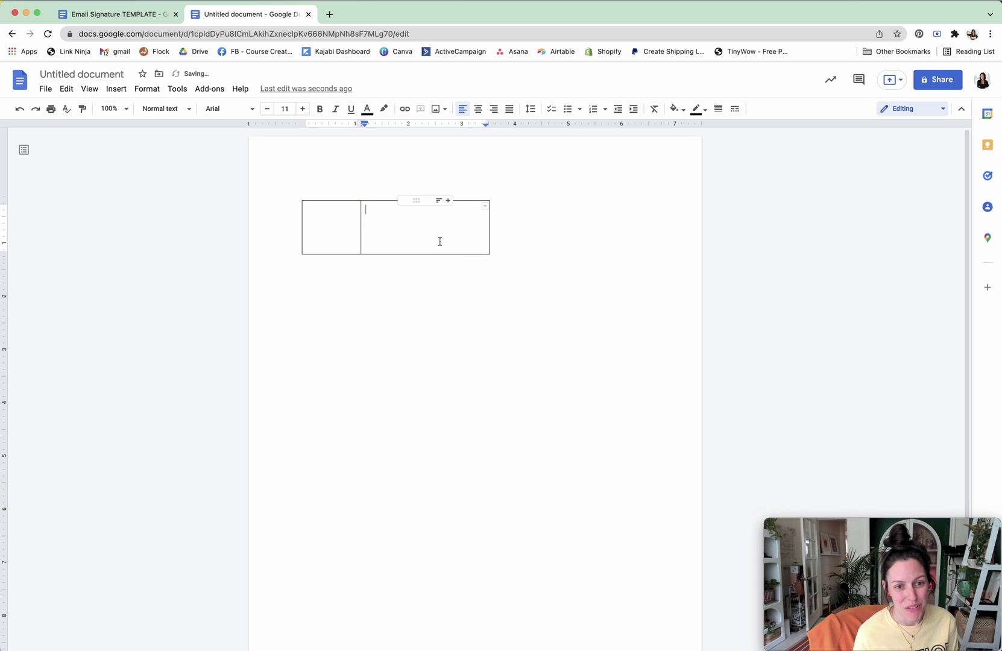
# Paste the name, job title, website and email lines into the right table cell.
pyautogui.doubleClick(404, 224)
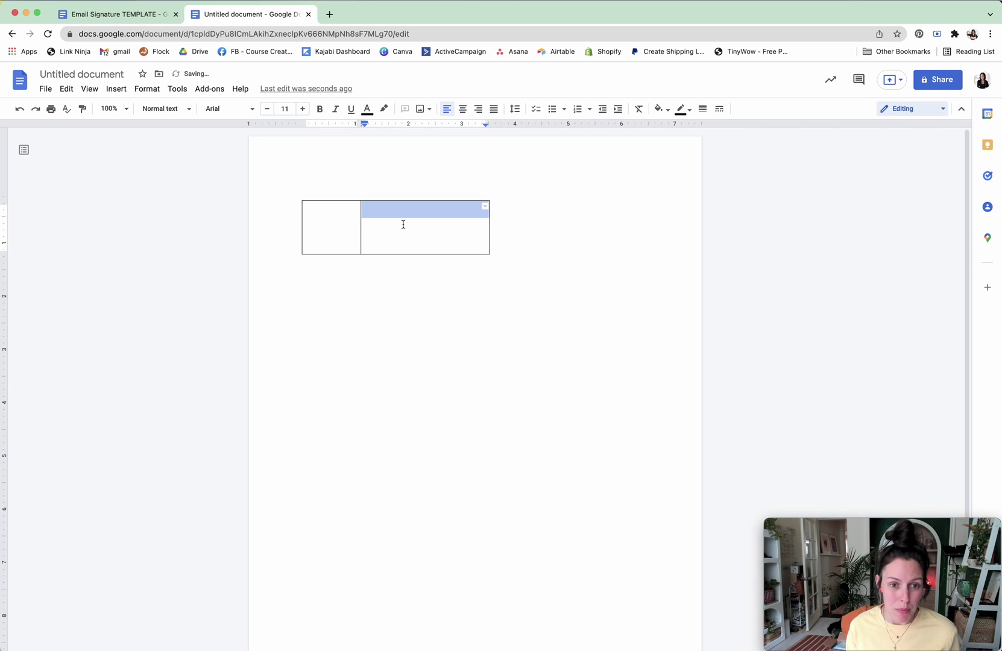
pyautogui.click(404, 224)
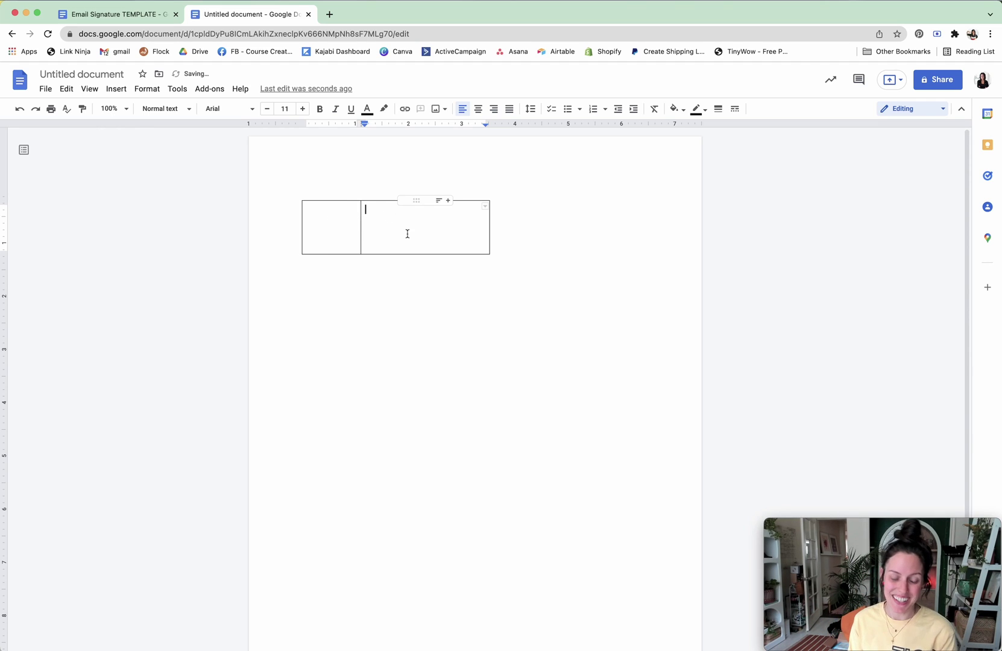
pyautogui.hotkey('ctrl', 'v')
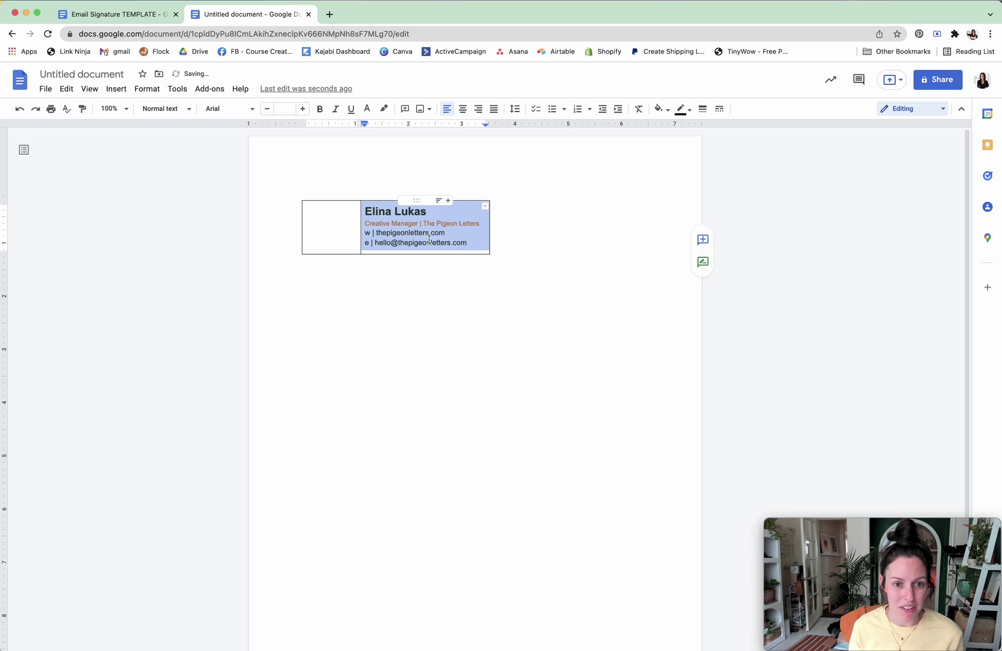
pyautogui.click(483, 246)
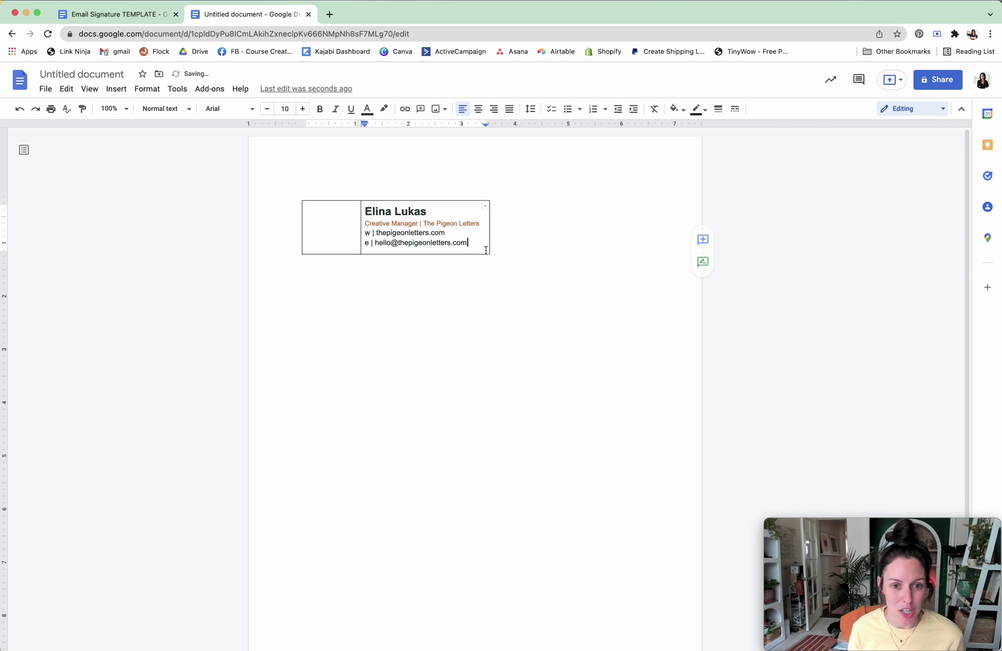
pyautogui.click(329, 229)
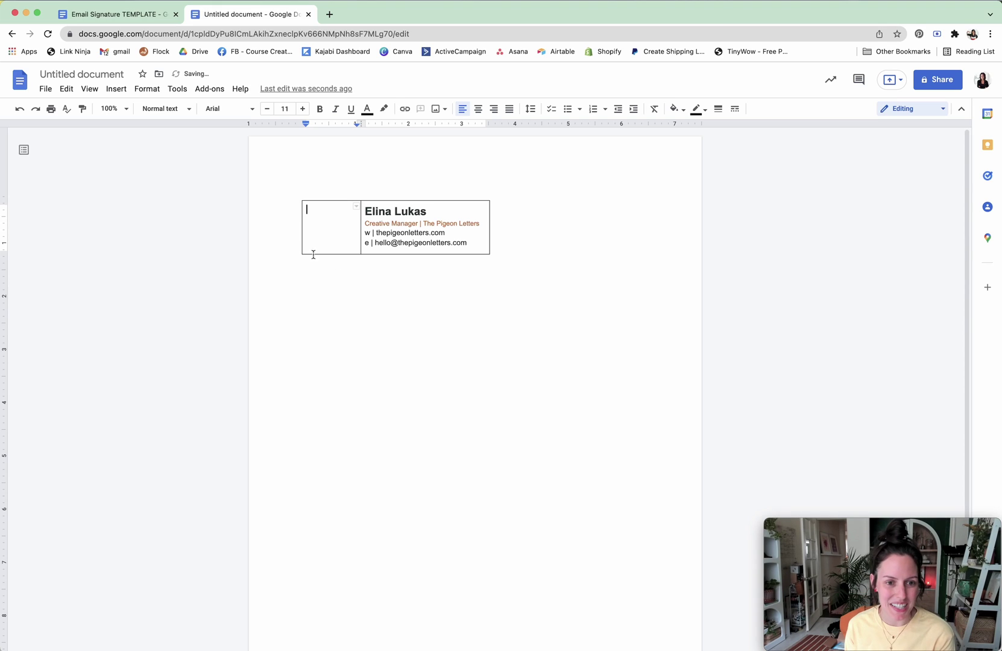
pyautogui.click(425, 223)
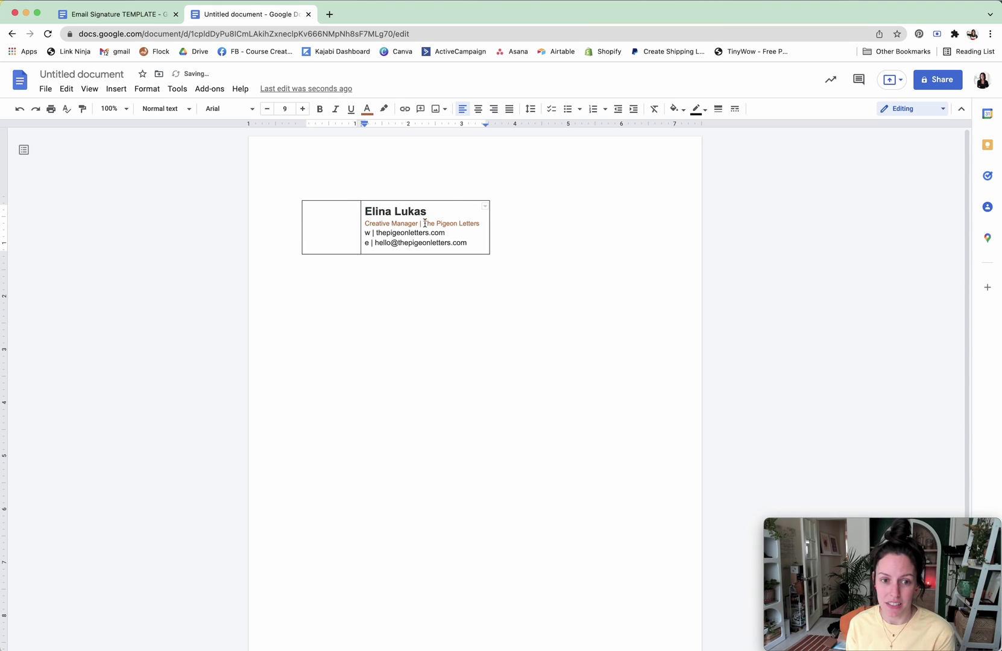
pyautogui.click(341, 223)
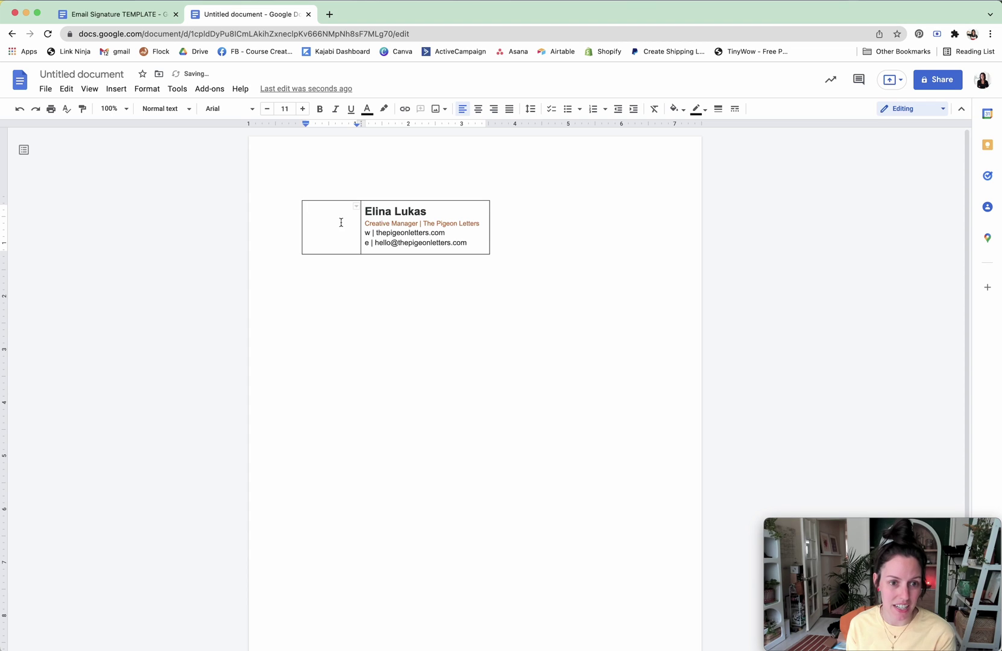
# Upload the headshot PNG from the computer into the left table cell.
pyautogui.click(120, 91)
pyautogui.moveTo(207, 79)
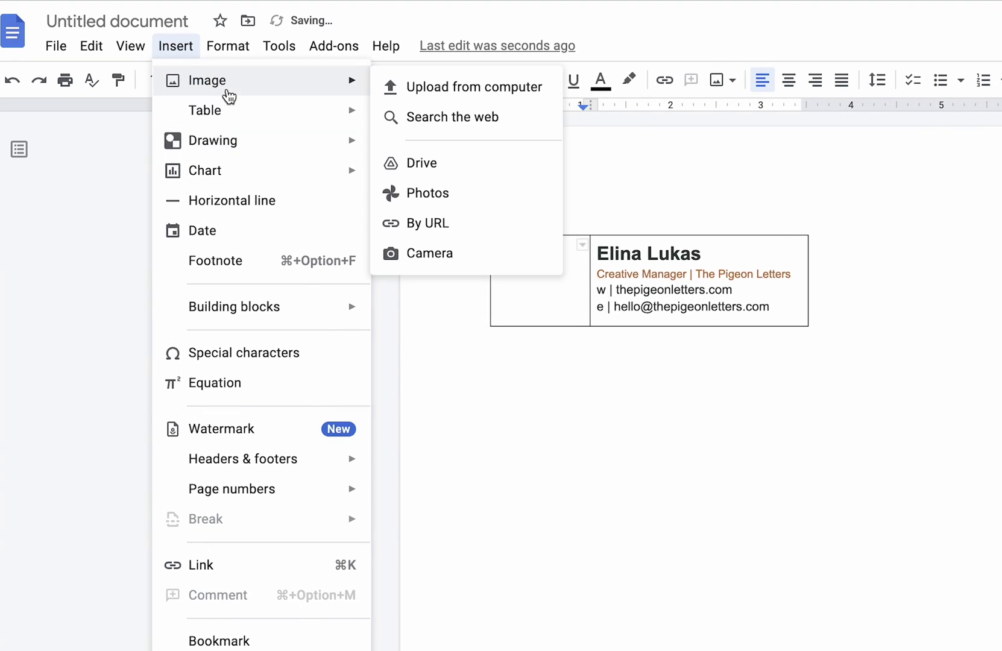
pyautogui.click(434, 87)
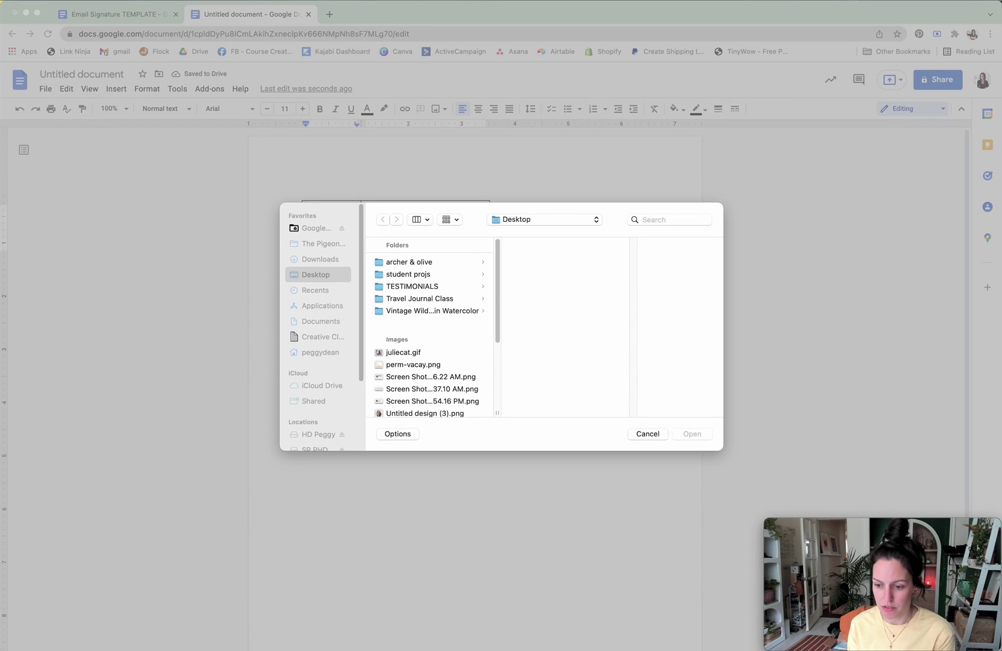
pyautogui.click(425, 413)
pyautogui.click(694, 435)
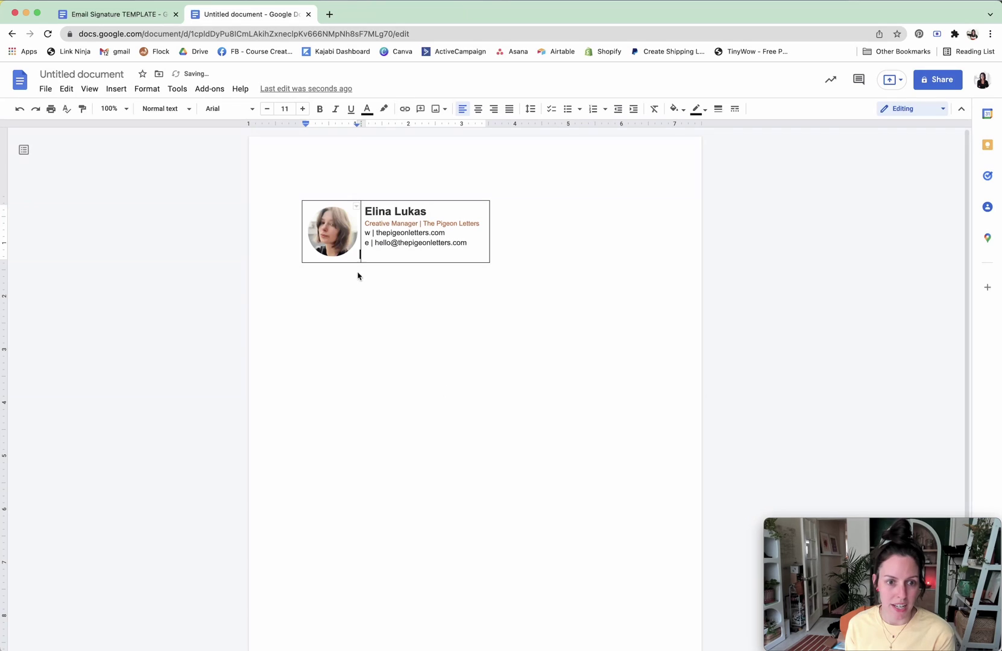
pyautogui.click(527, 214)
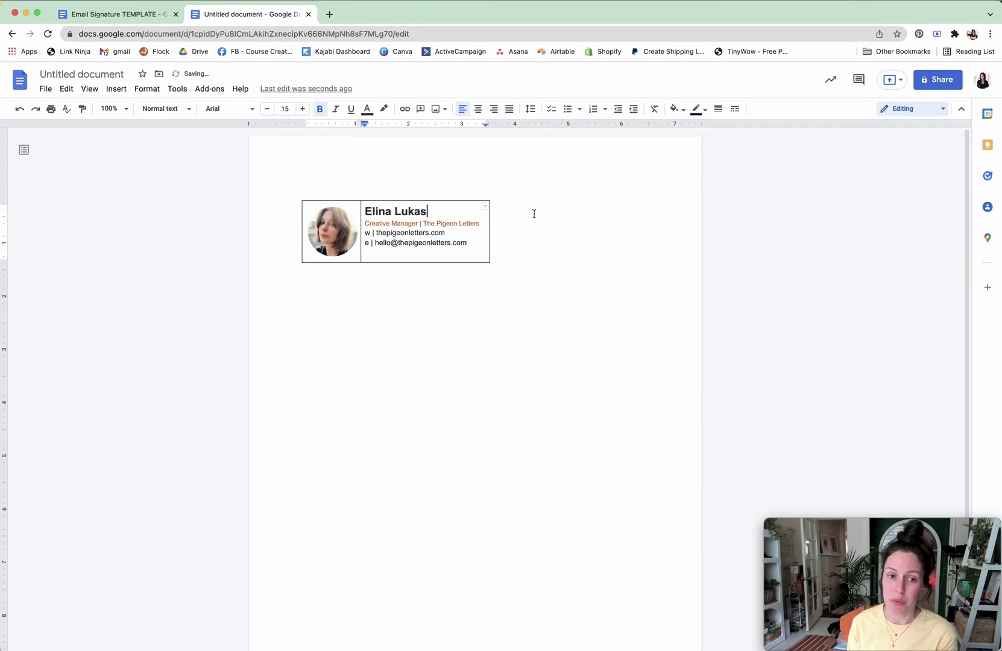
pyautogui.click(320, 249)
pyautogui.click(454, 232)
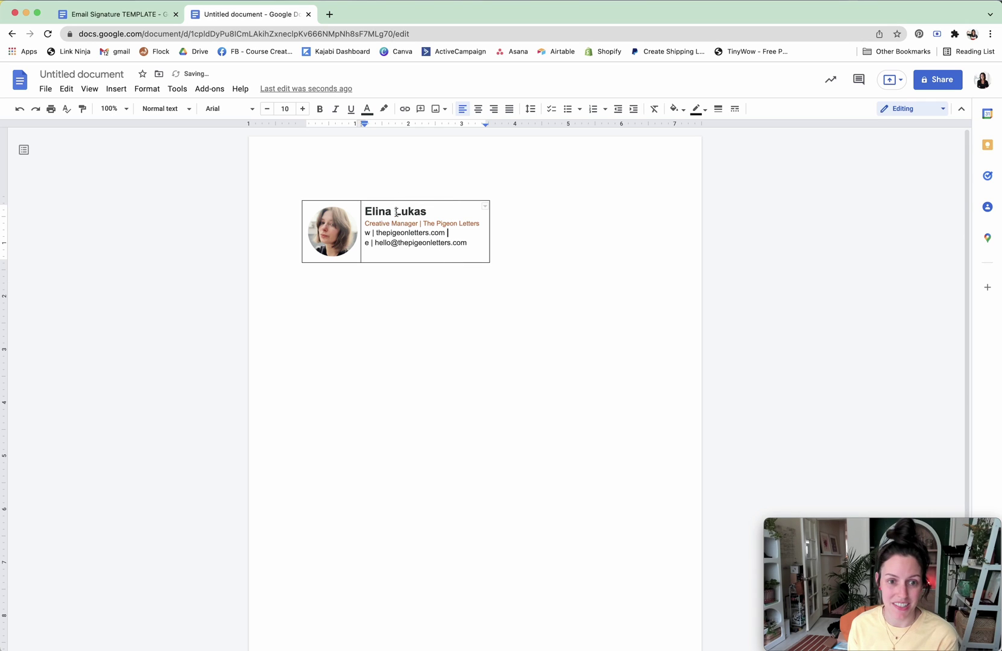
# Enlarge the headshot photo slightly with its resize handle.
pyautogui.click(350, 247)
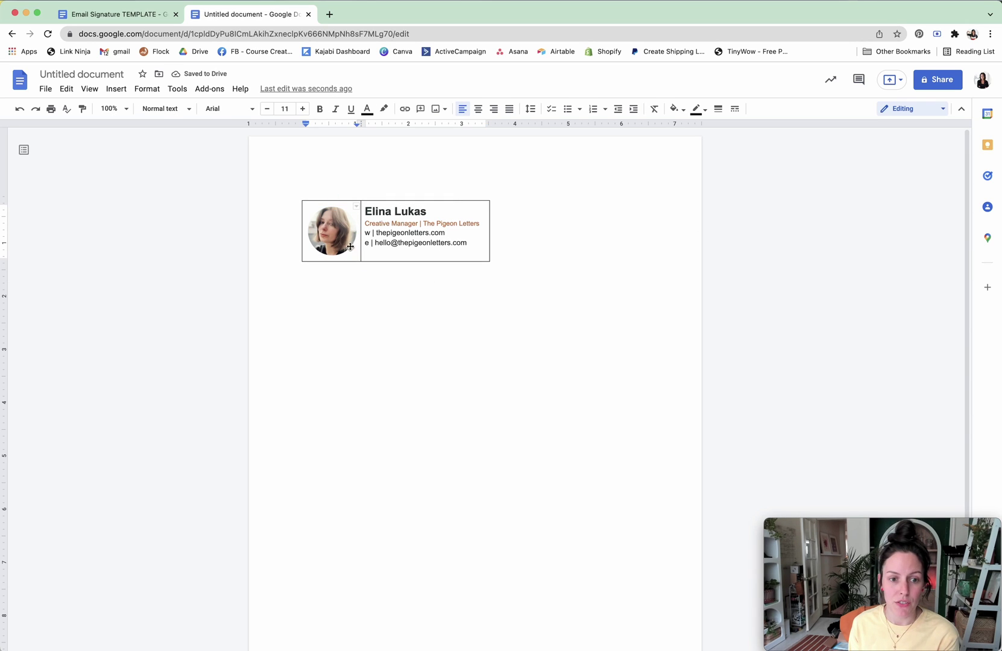
pyautogui.click(341, 233)
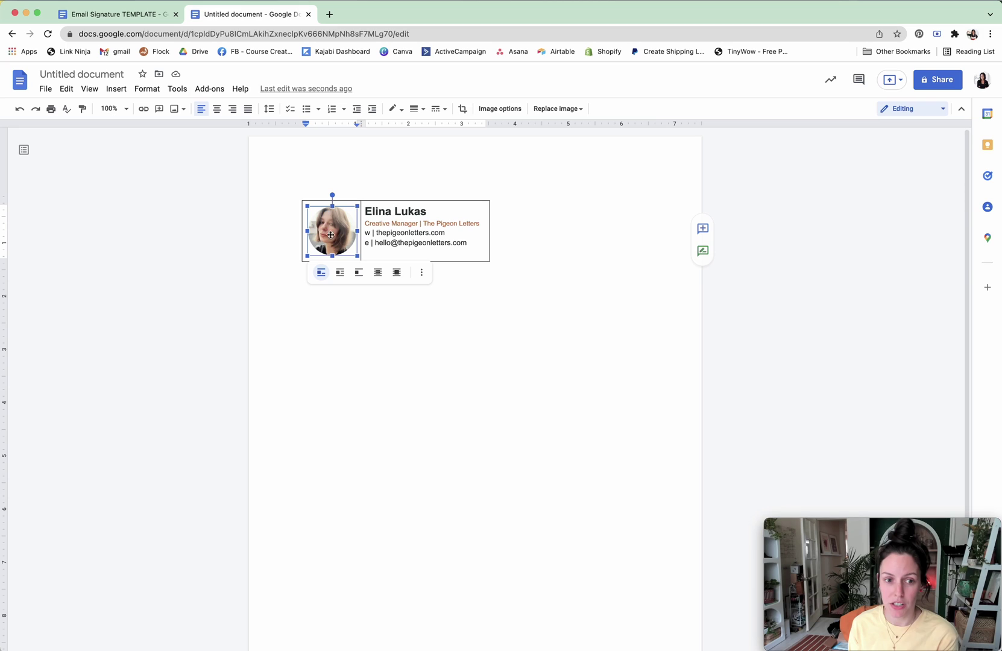
pyautogui.click(307, 195)
pyautogui.click(348, 201)
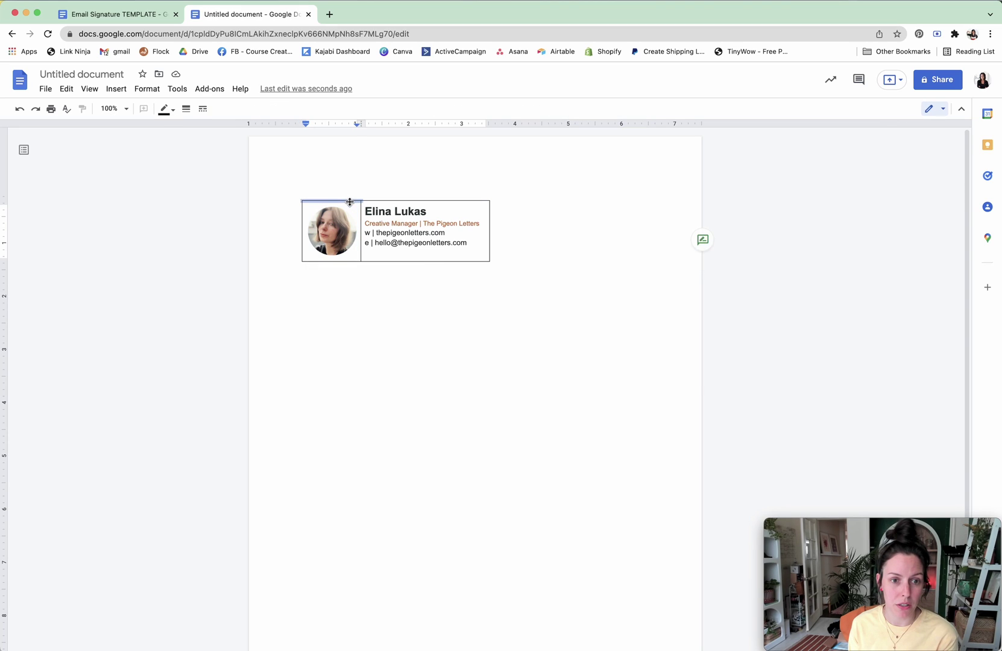
pyautogui.click(354, 260)
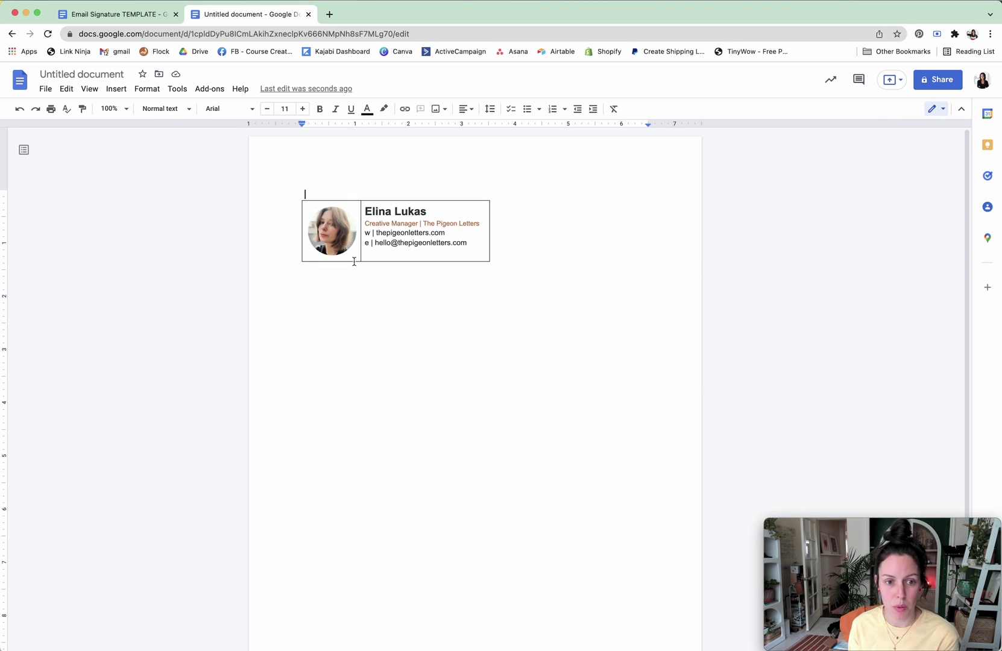
pyautogui.moveTo(359, 258); pyautogui.dragTo(359, 259)
# Drag the column divider right to widen the photo cell.
pyautogui.click(354, 202)
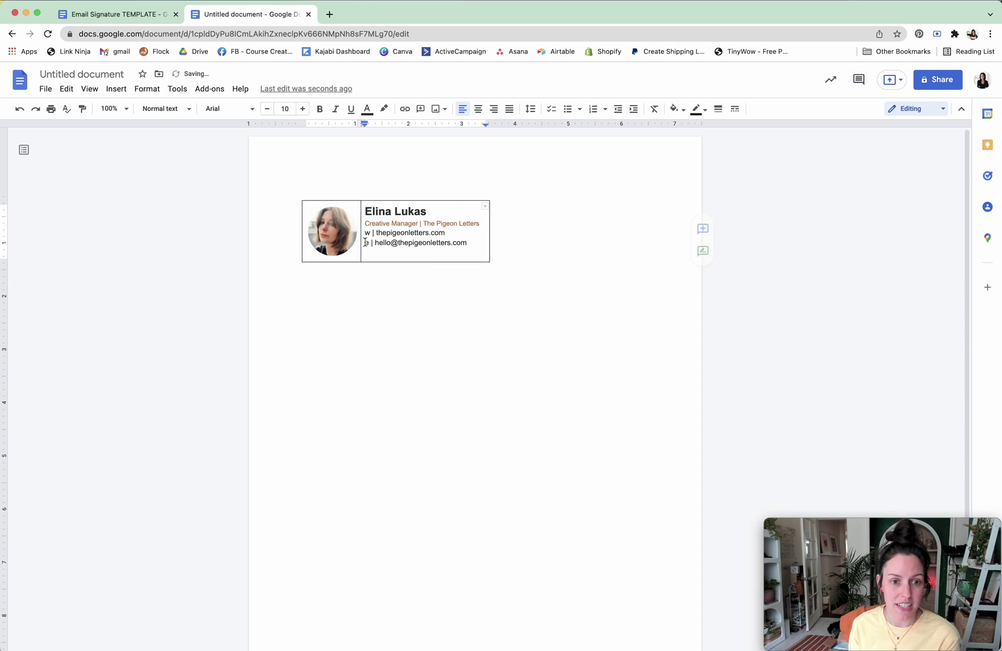
pyautogui.click(349, 211)
pyautogui.click(362, 189)
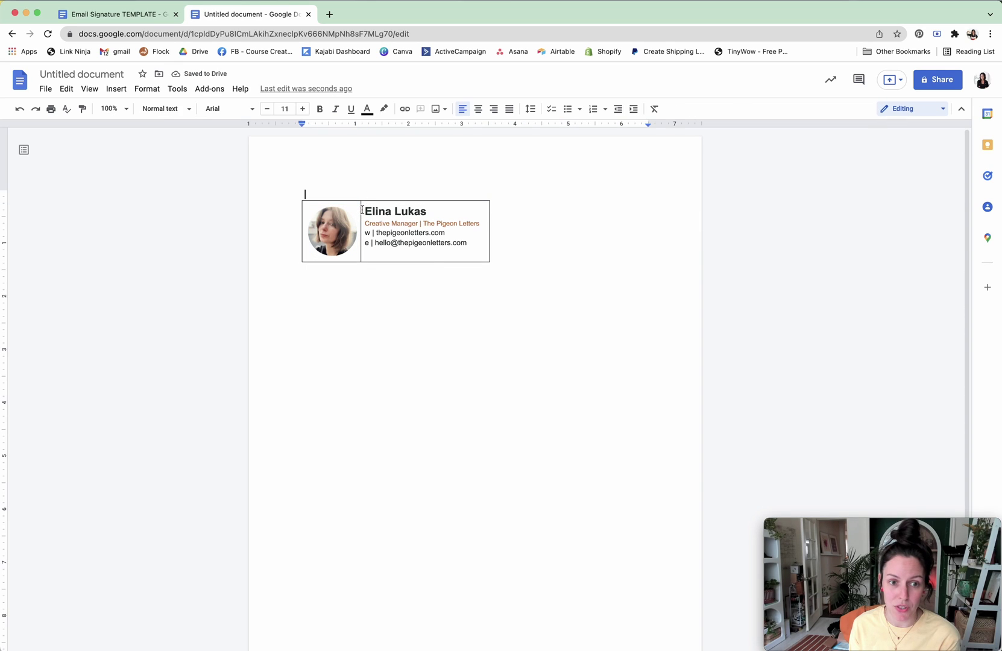
pyautogui.moveTo(362, 210); pyautogui.dragTo(384, 211)
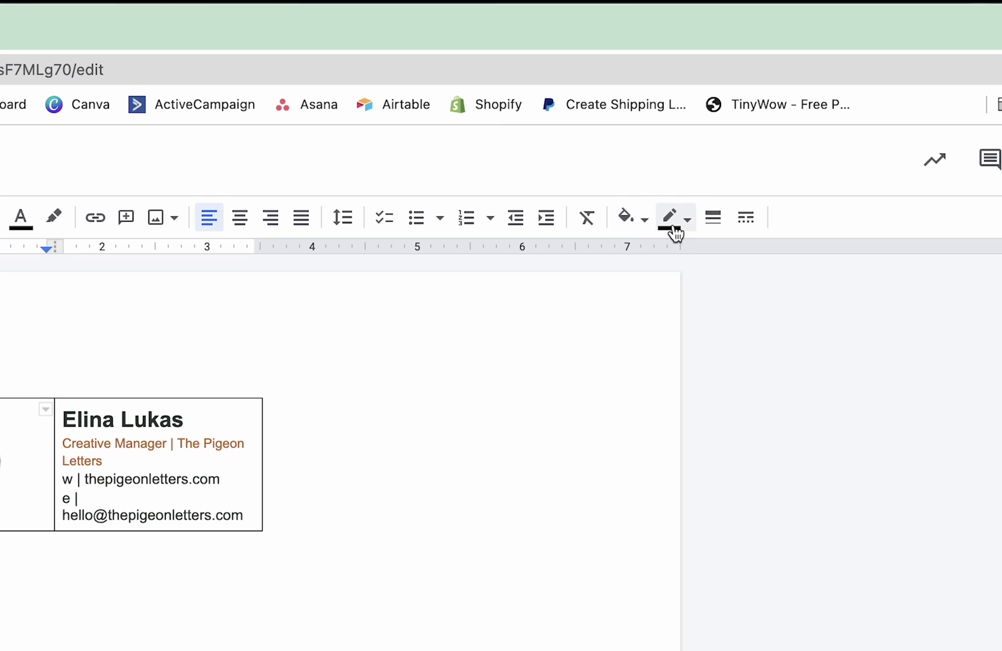
# Set the border width to 0pt for both the photo cell and the contact text cell.
pyautogui.click(714, 218)
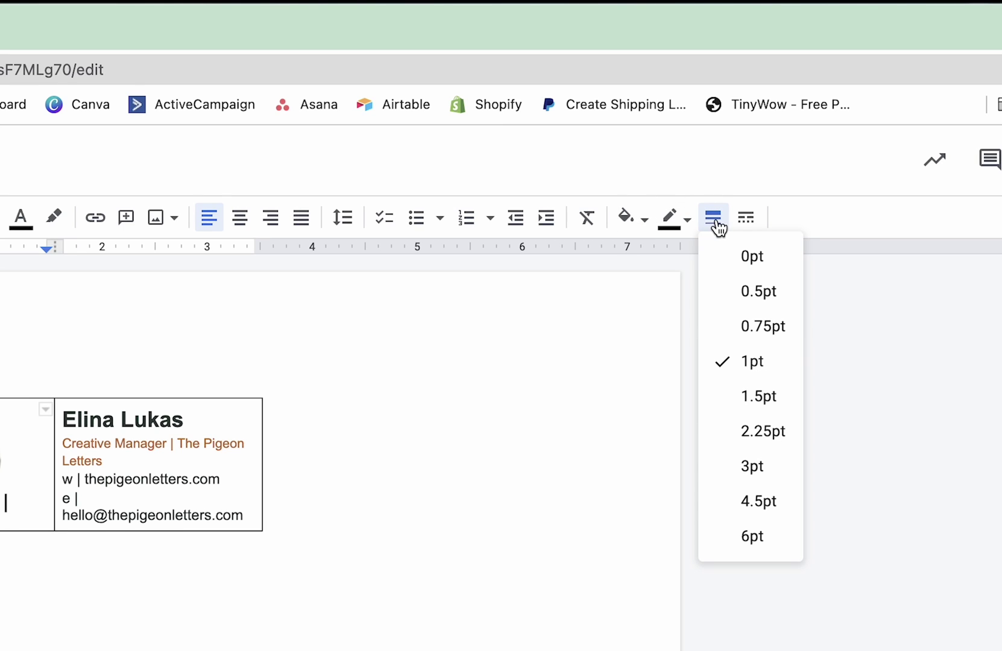
pyautogui.click(745, 259)
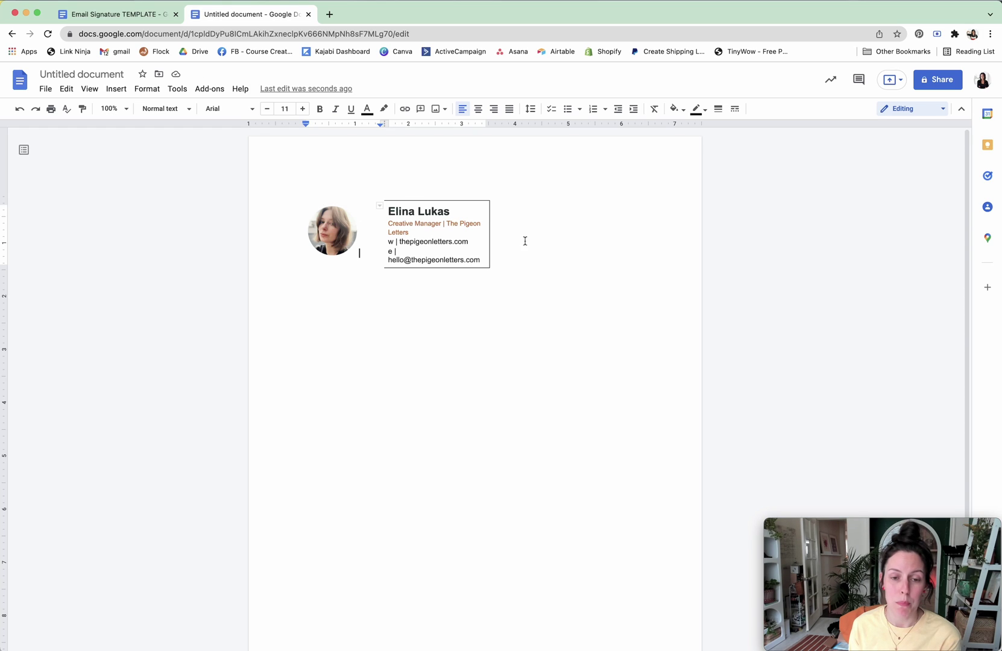
pyautogui.click(485, 243)
pyautogui.click(719, 108)
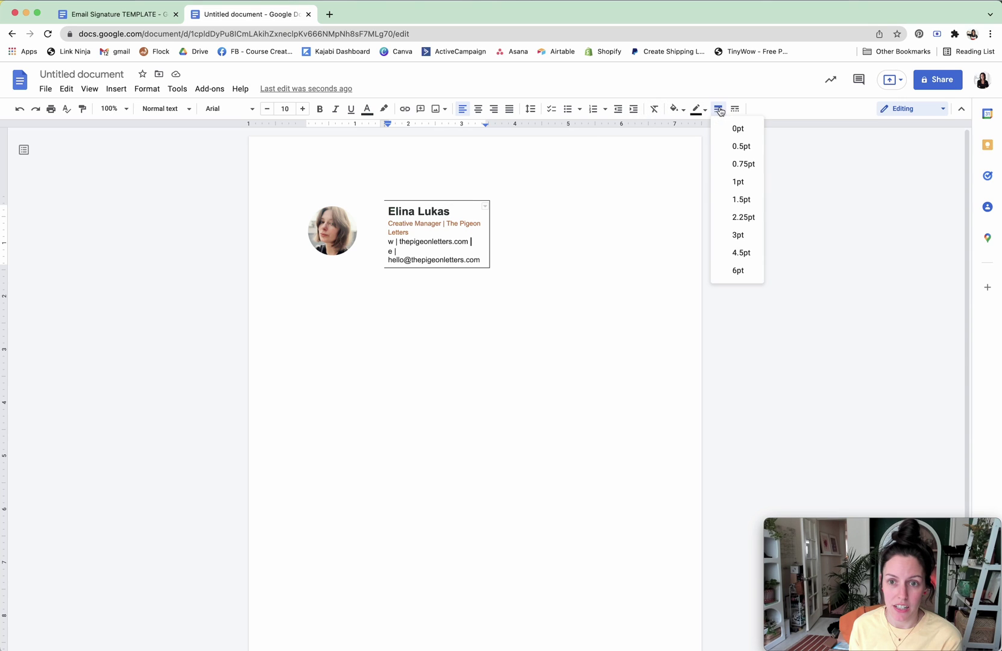
pyautogui.click(721, 129)
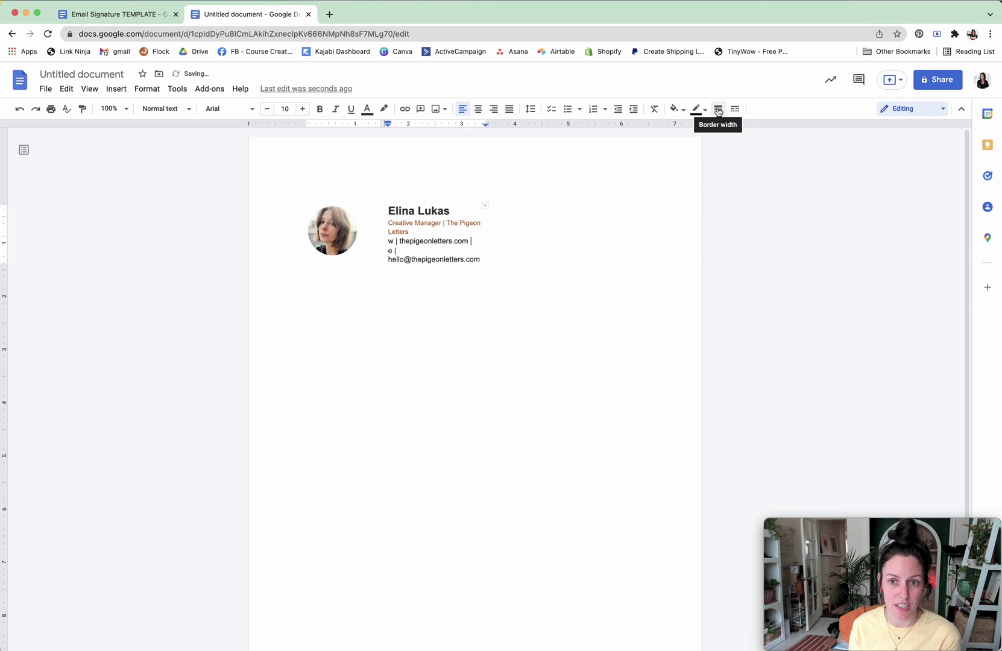
# Move the column divider left and the table's right edge right so the title fits on one line.
pyautogui.click(382, 230)
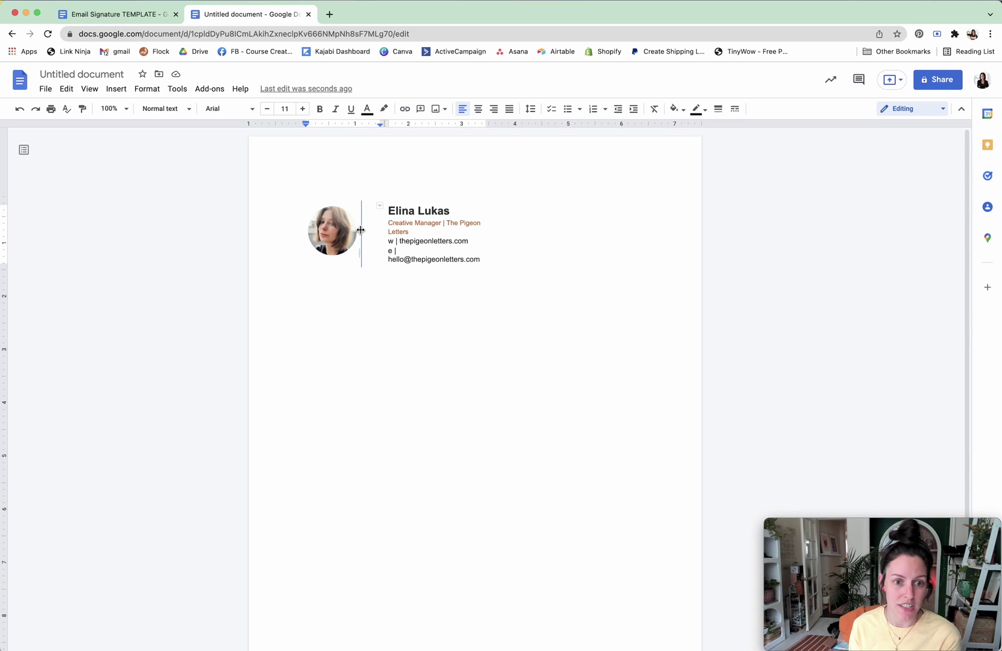
pyautogui.moveTo(368, 231); pyautogui.dragTo(368, 230)
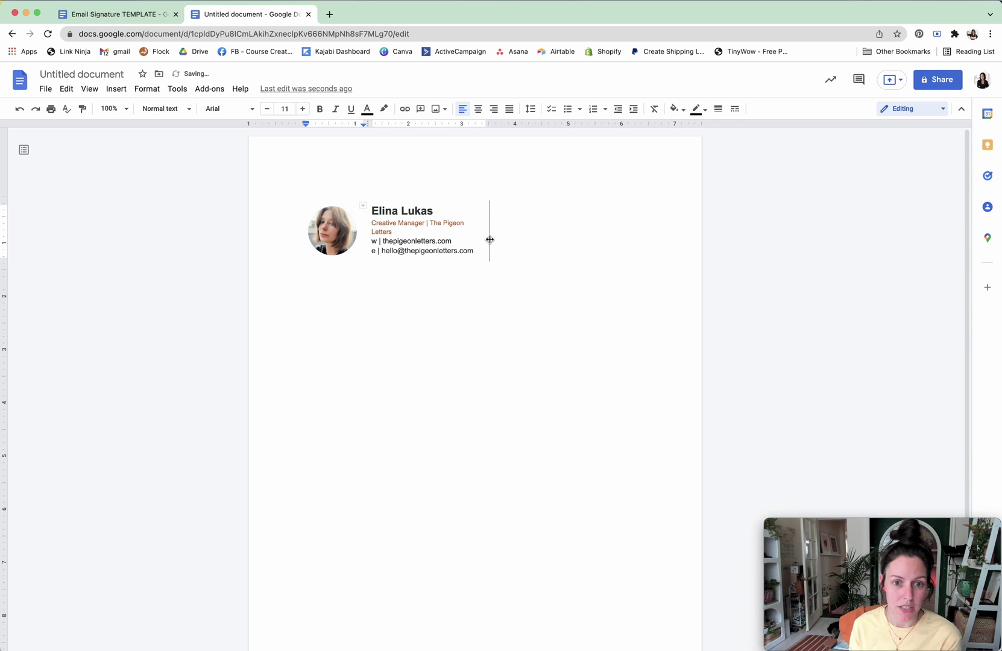
pyautogui.moveTo(490, 239); pyautogui.dragTo(503, 239)
pyautogui.click(425, 279)
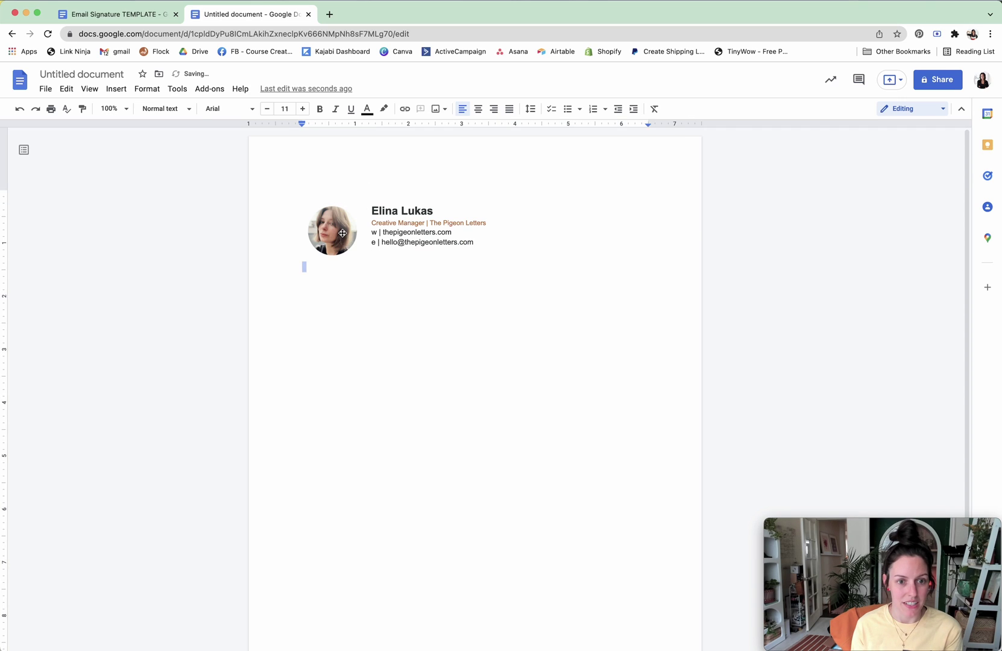
# Shrink the headshot slightly and pull the contact text closer to the photo.
pyautogui.click(342, 234)
pyautogui.moveTo(357, 256); pyautogui.dragTo(352, 250)
pyautogui.click(404, 234)
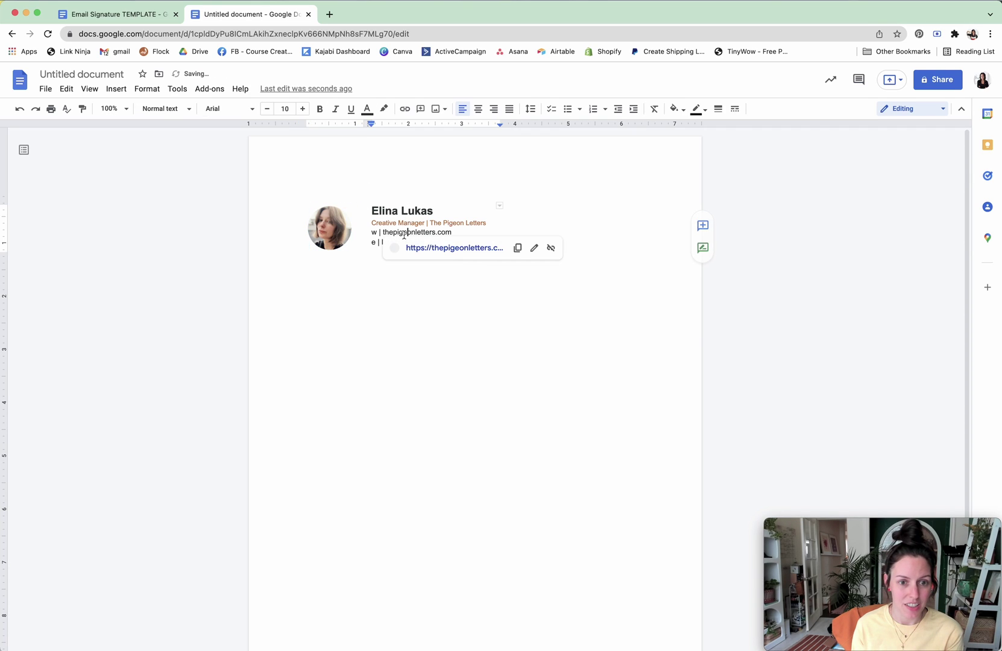
pyautogui.click(357, 229)
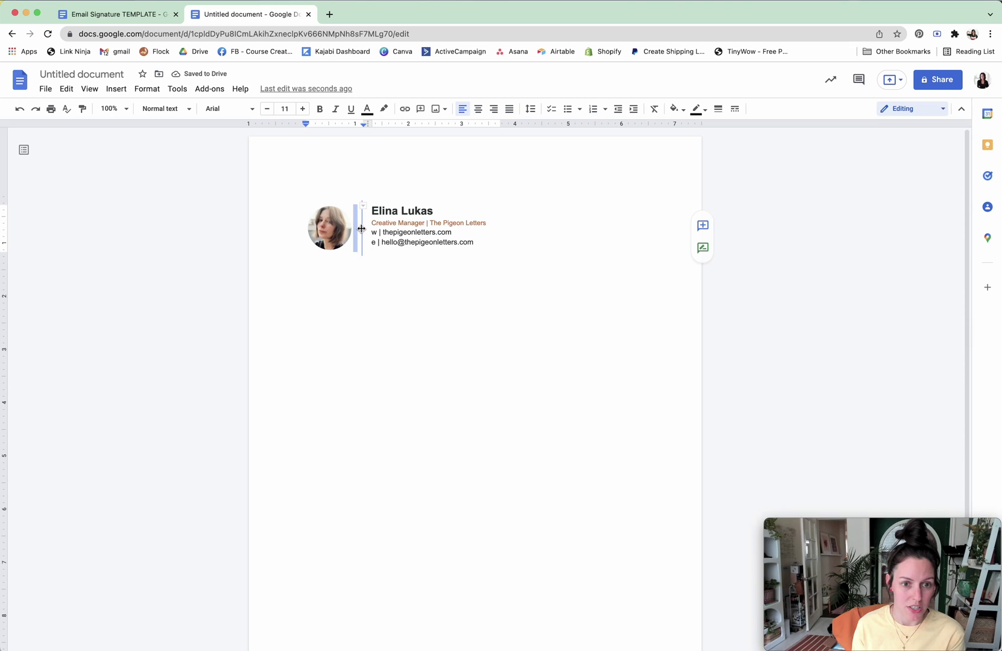
pyautogui.moveTo(361, 229); pyautogui.dragTo(360, 199)
pyautogui.click(338, 225)
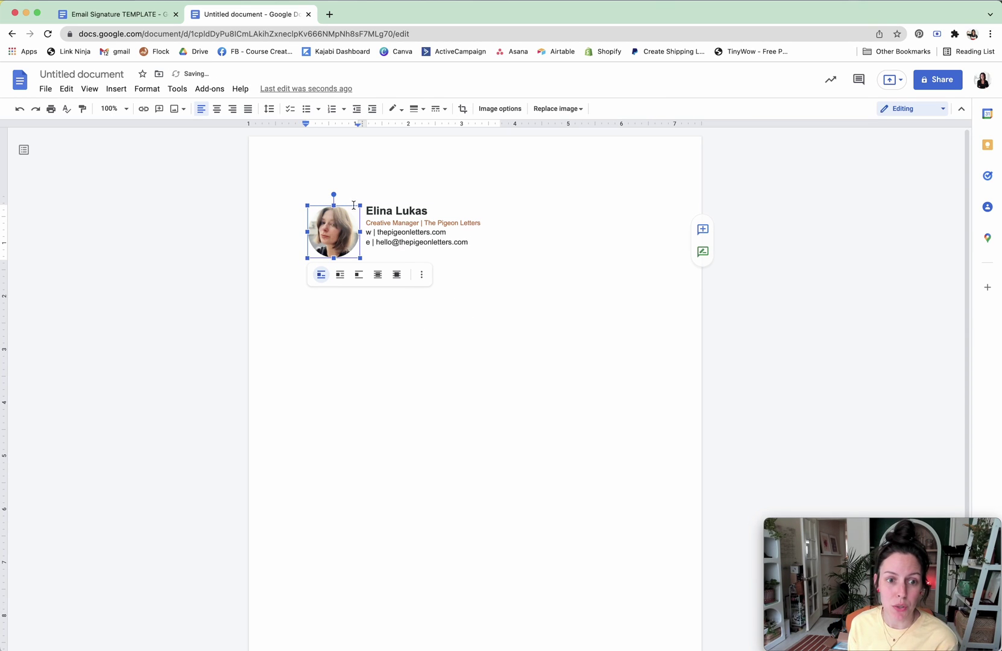
pyautogui.click(426, 194)
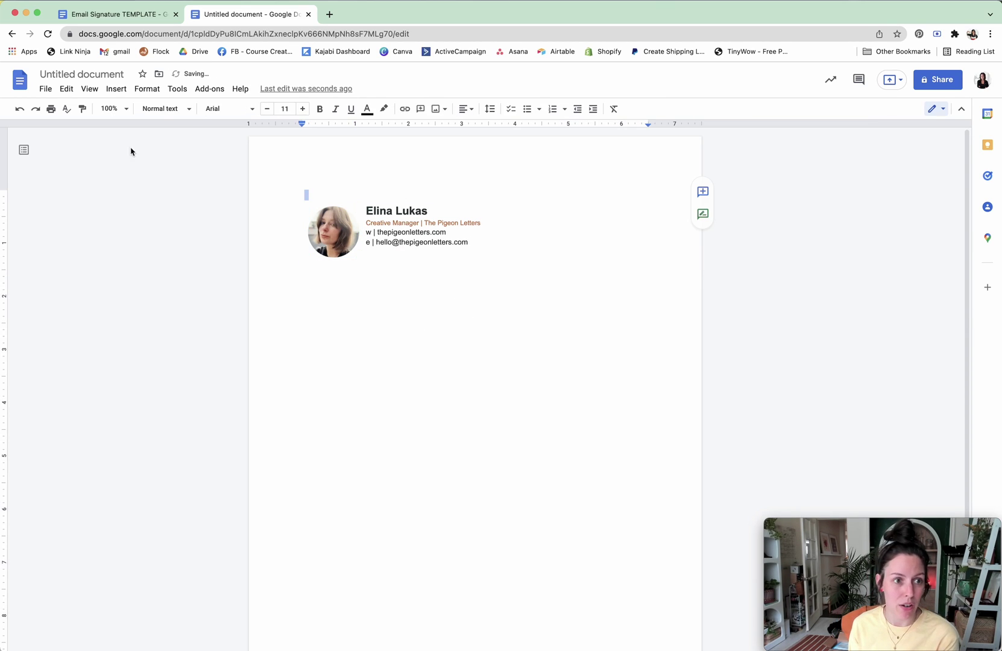
# Inspect the social icons and YouTube link in the Email Signature TEMPLATE document.
pyautogui.click(102, 13)
pyautogui.click(413, 254)
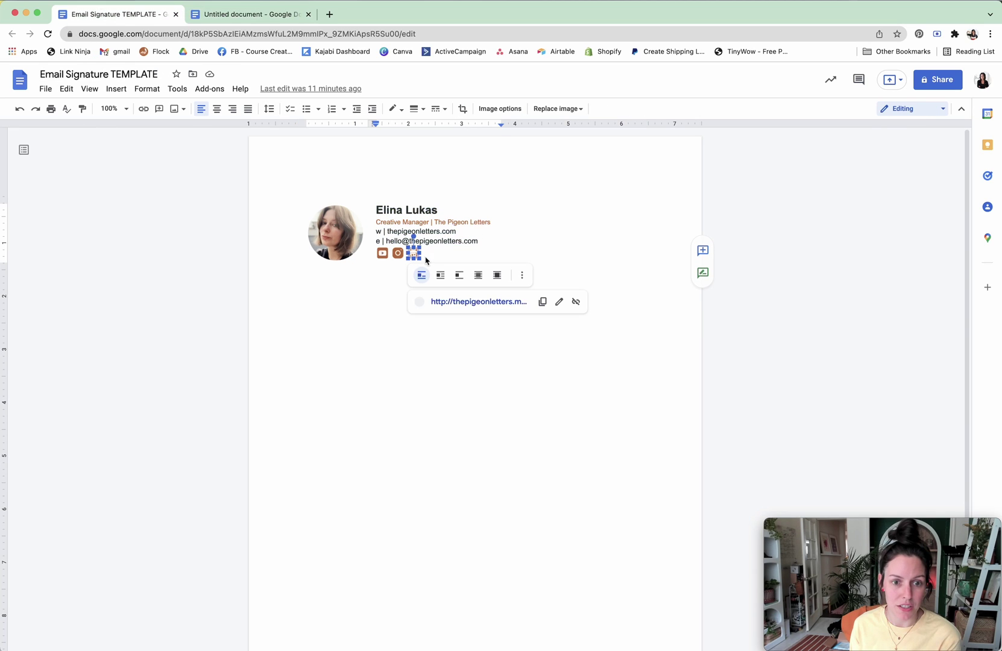
pyautogui.click(382, 253)
pyautogui.click(520, 230)
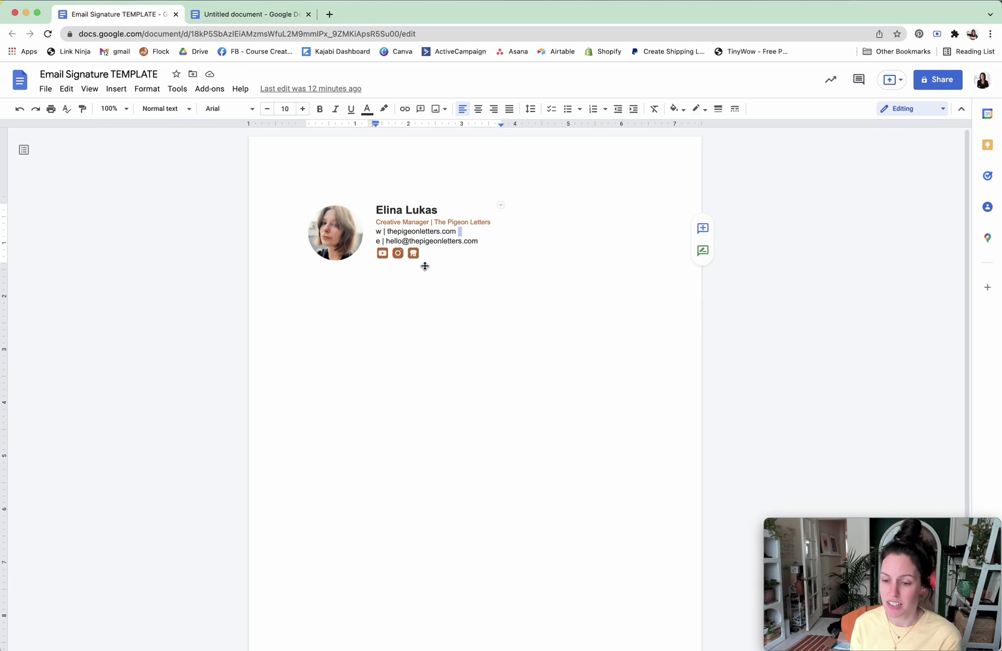
# Back in Untitled document, add an empty line after the email address.
pyautogui.click(244, 13)
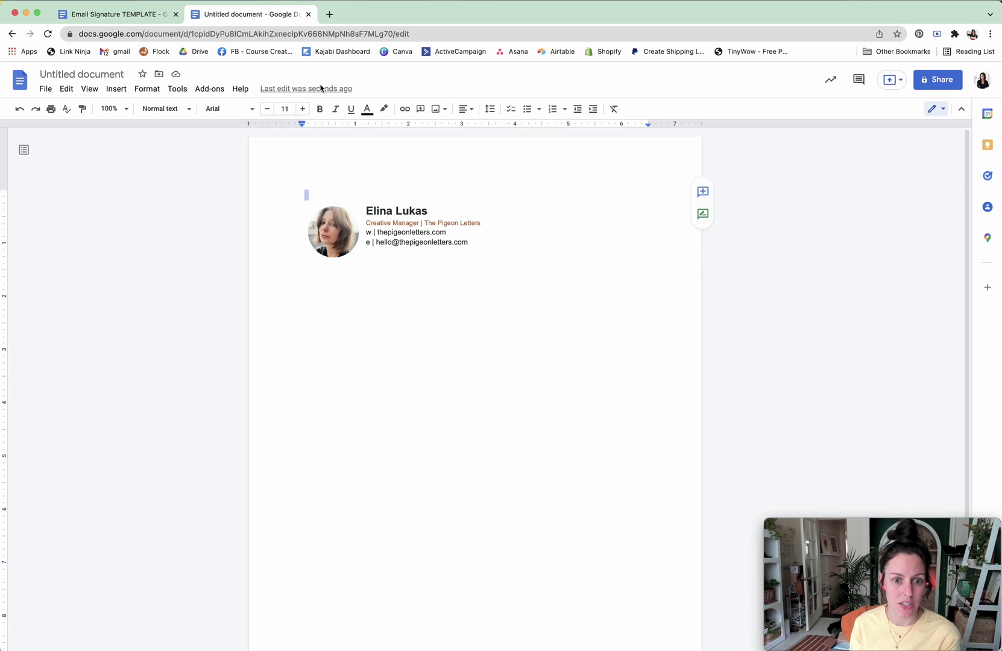
pyautogui.click(489, 247)
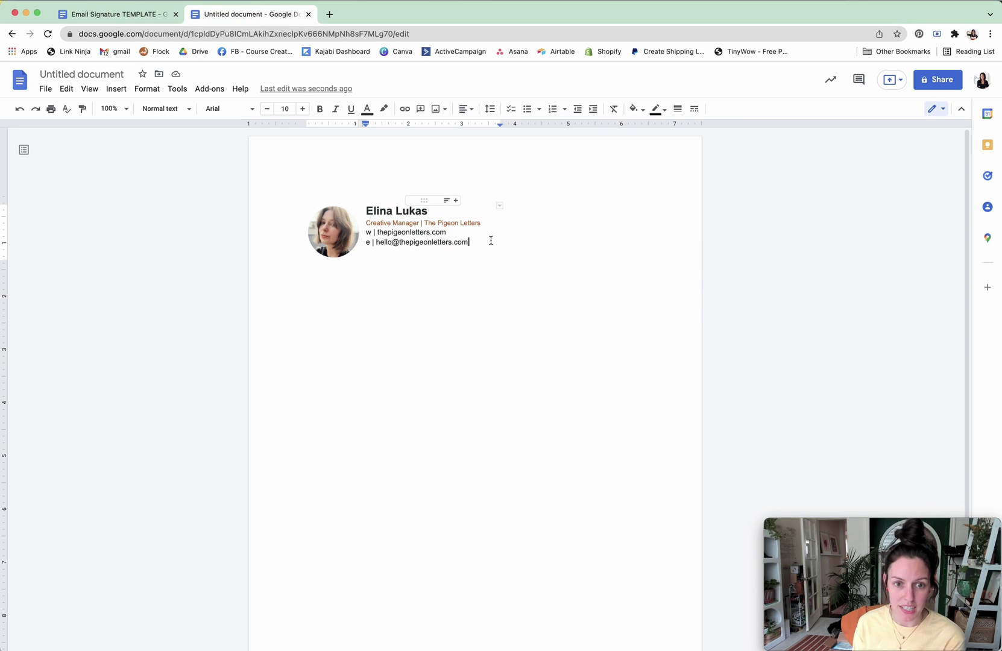
pyautogui.press('Return')
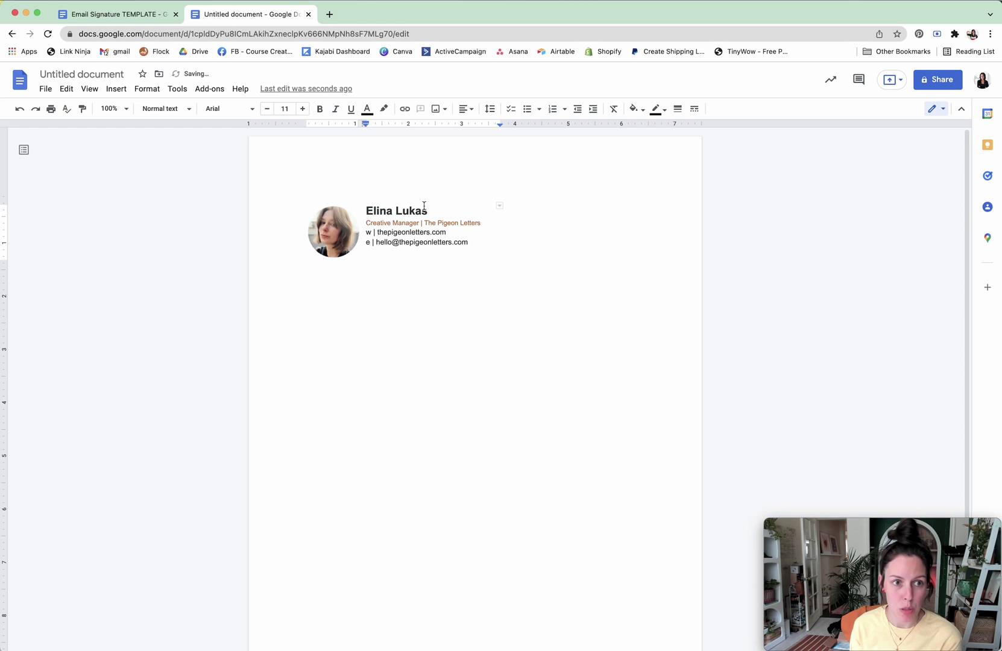
# Upload the Instagram icon image from Downloads onto the new line below the email.
pyautogui.click(116, 89)
pyautogui.moveTo(135, 109)
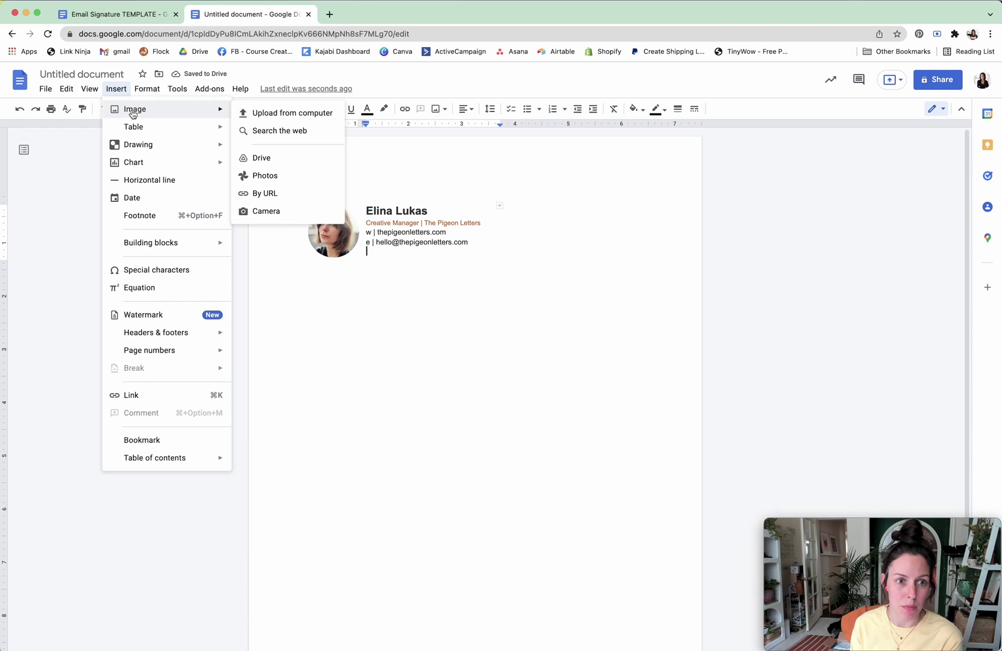
pyautogui.click(264, 114)
pyautogui.click(996, 338)
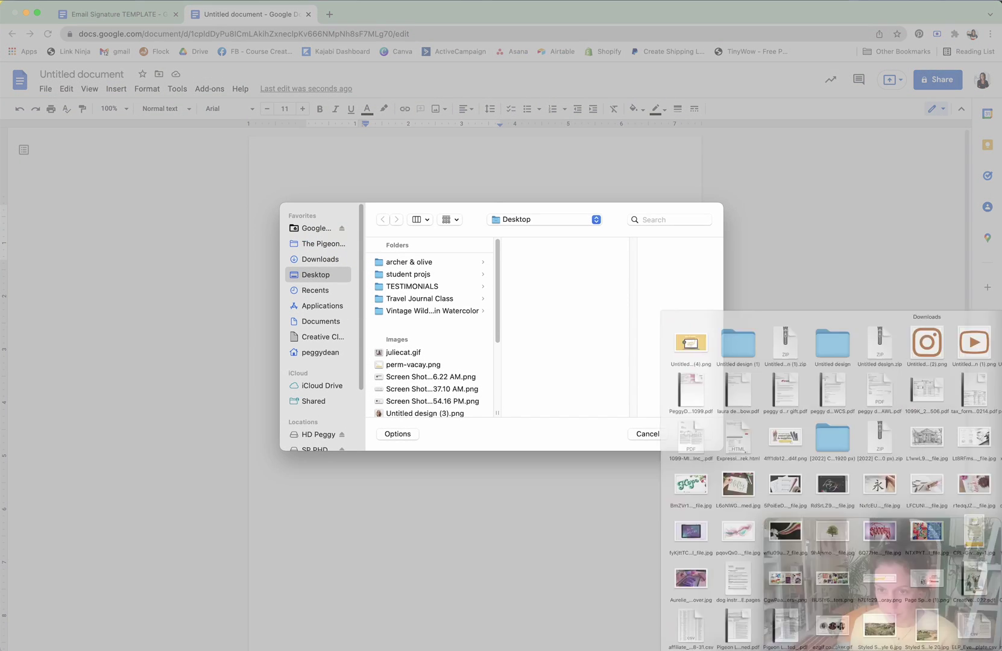
pyautogui.click(926, 181)
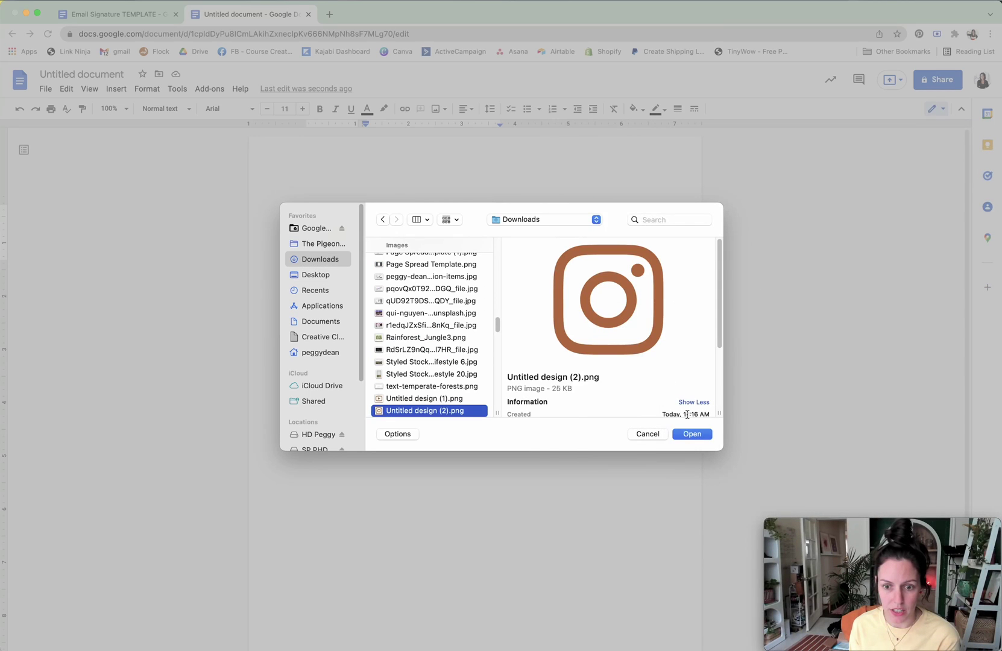
pyautogui.click(688, 434)
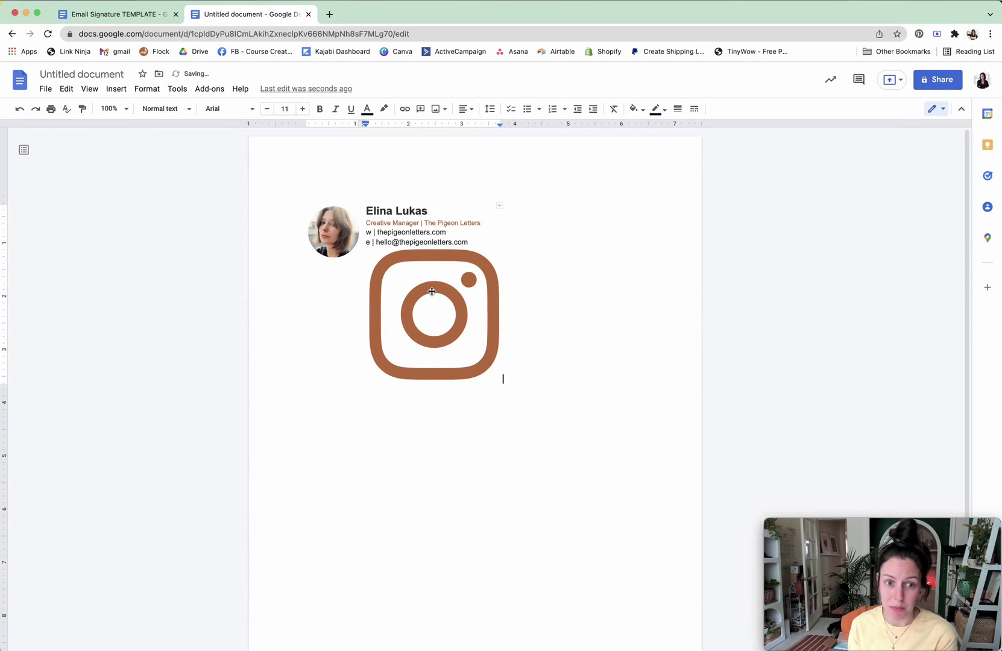
# Shrink the Instagram image by its corner handle to a small text-sized icon.
pyautogui.click(432, 291)
pyautogui.moveTo(503, 382); pyautogui.dragTo(378, 258)
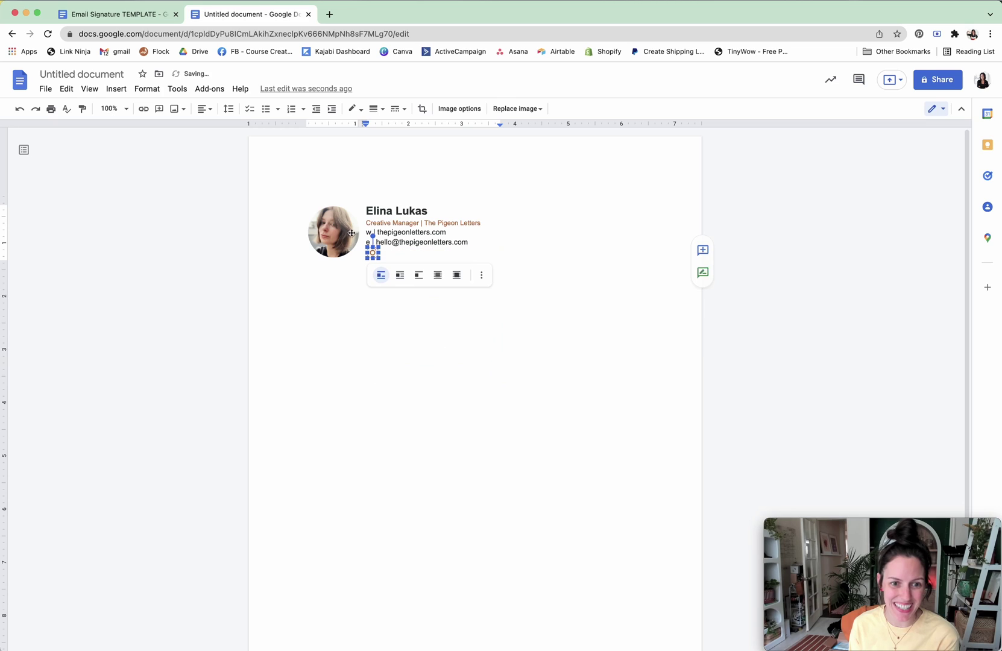
pyautogui.click(408, 253)
pyautogui.click(374, 255)
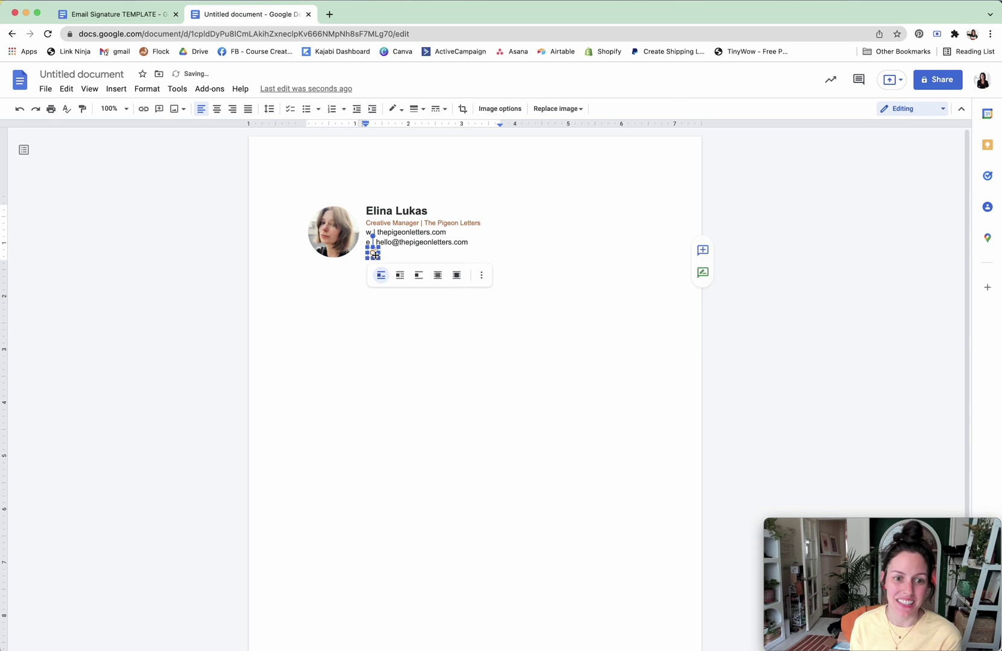
pyautogui.click(567, 234)
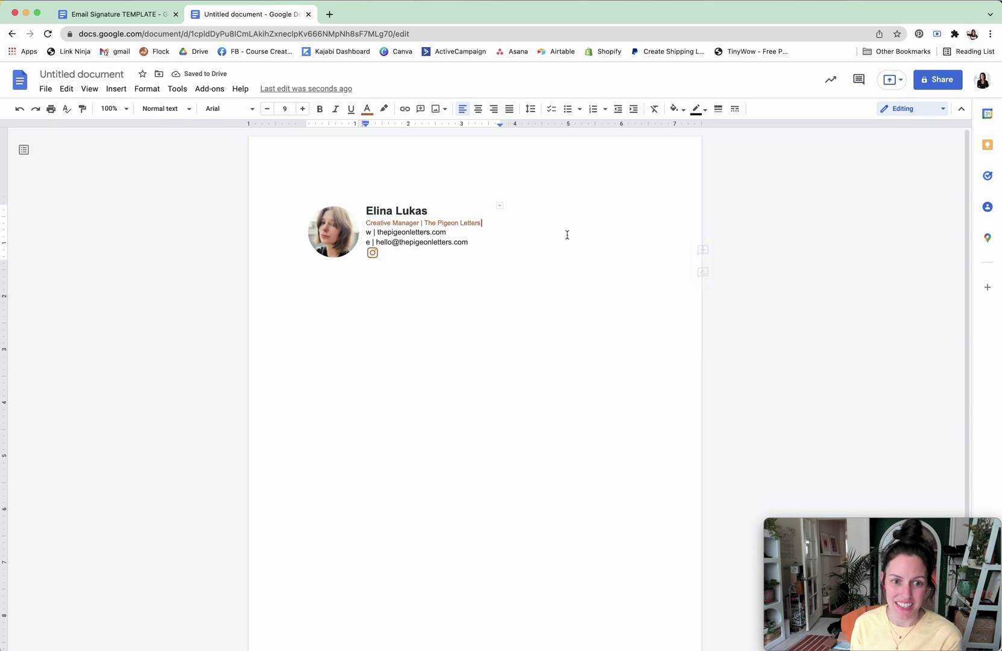
pyautogui.click(375, 250)
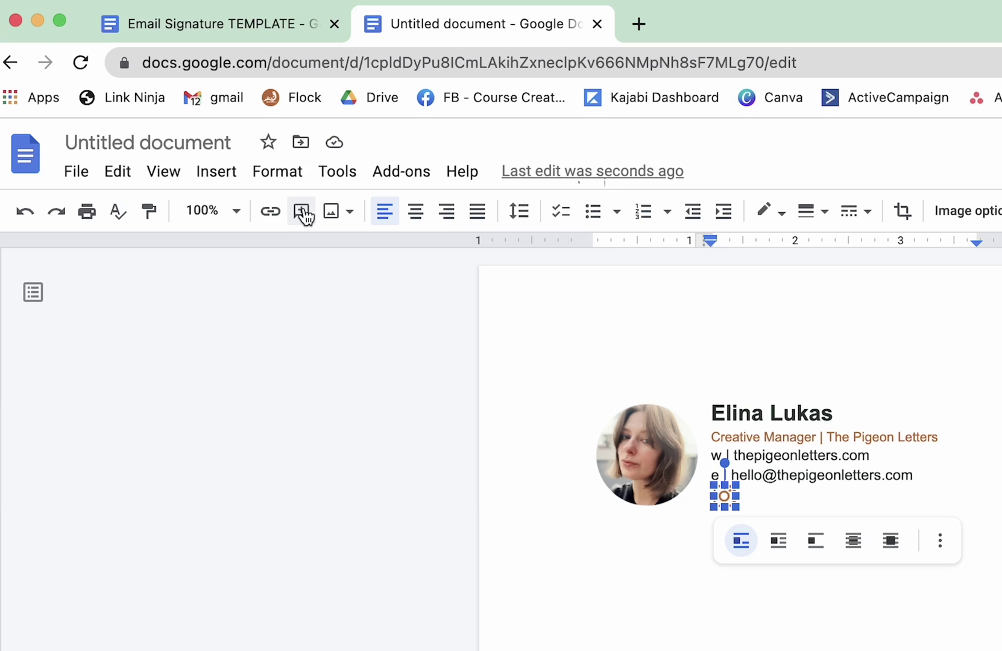
pyautogui.click(270, 212)
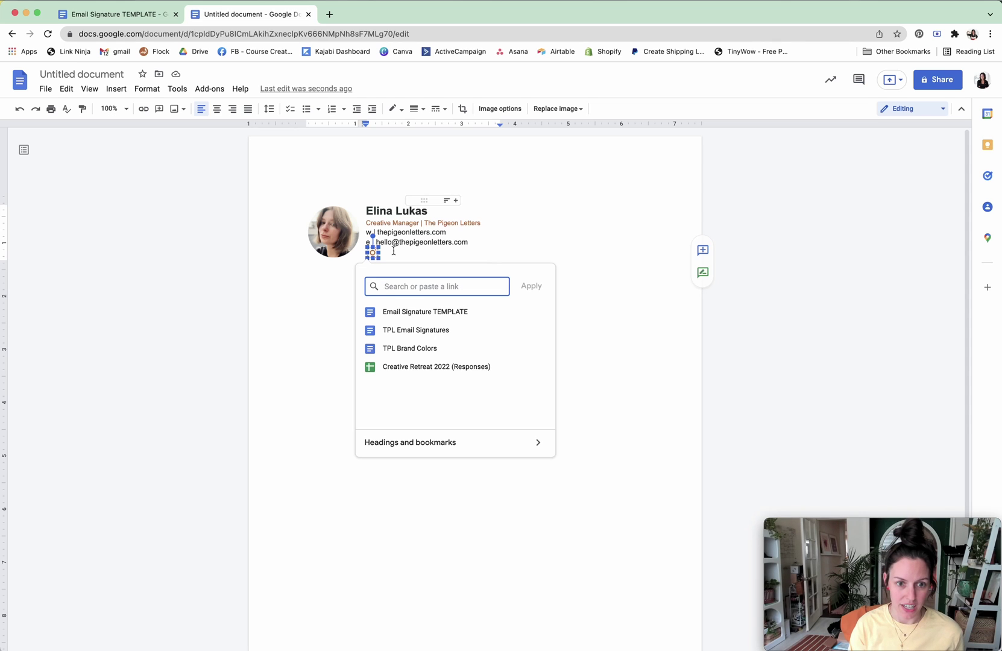
pyautogui.write('htt')
pyautogui.press('BackSpace')
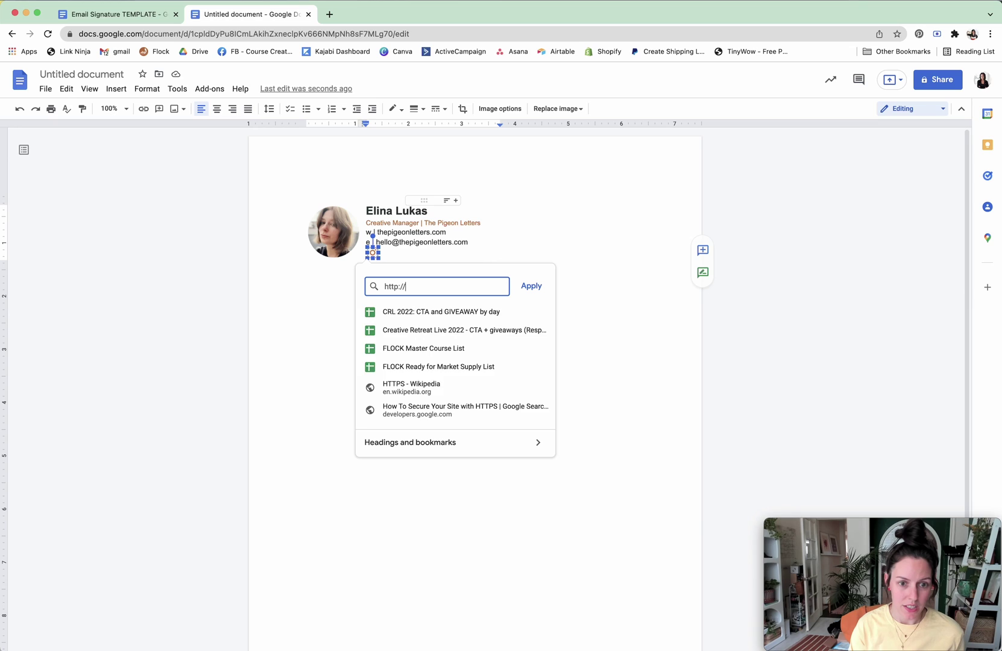
pyautogui.write('instagram.com/')
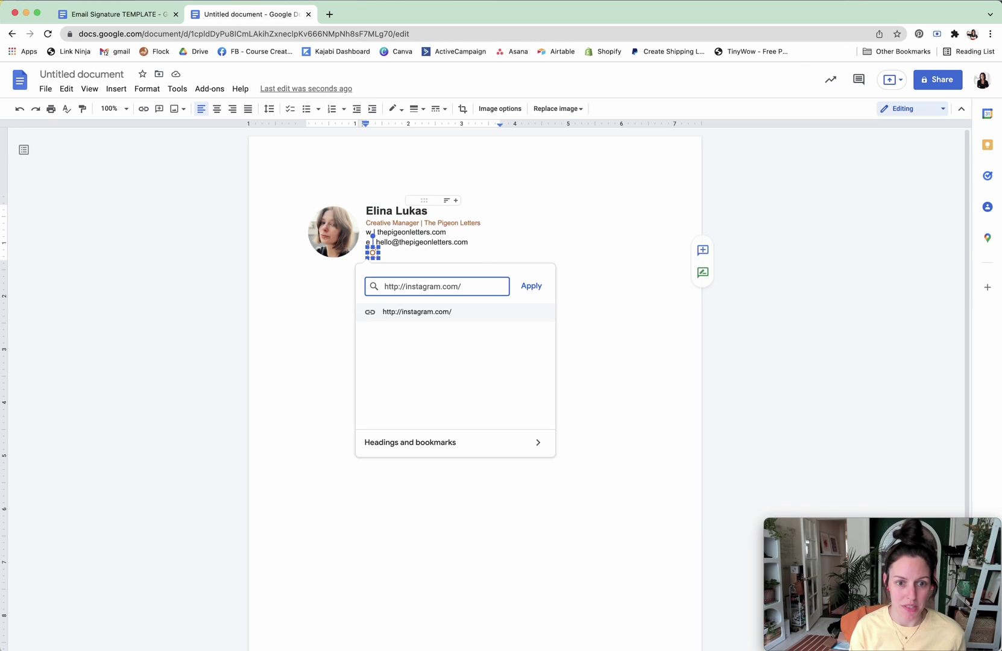
pyautogui.write('tters')
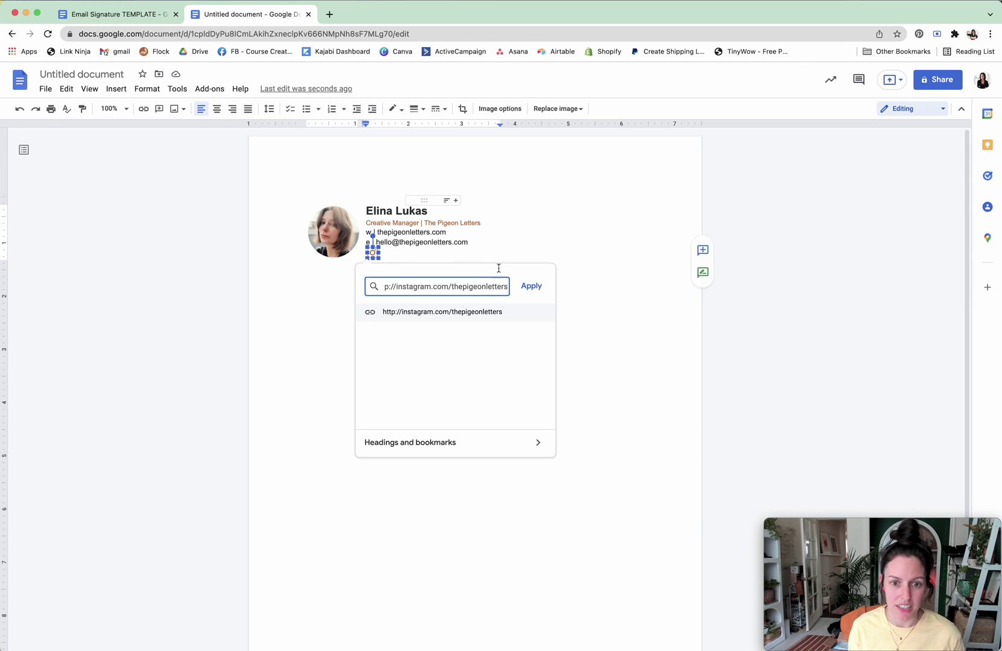
pyautogui.click(532, 287)
pyautogui.click(466, 297)
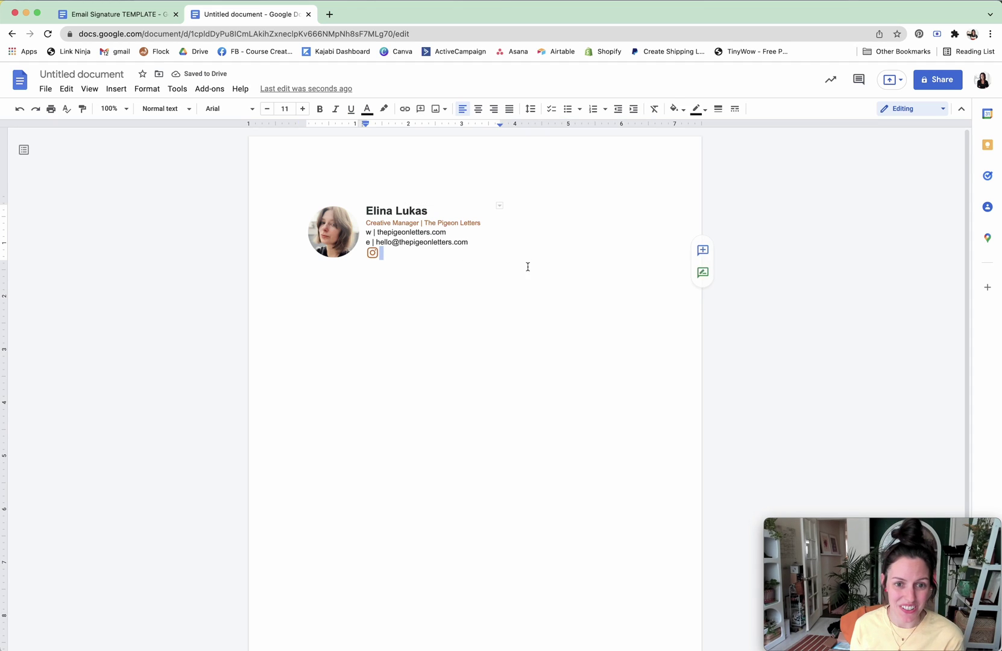
# Select the whole signature table, copy it from the right-click menu, then reselect it.
pyautogui.moveTo(477, 307); pyautogui.dragTo(293, 185)
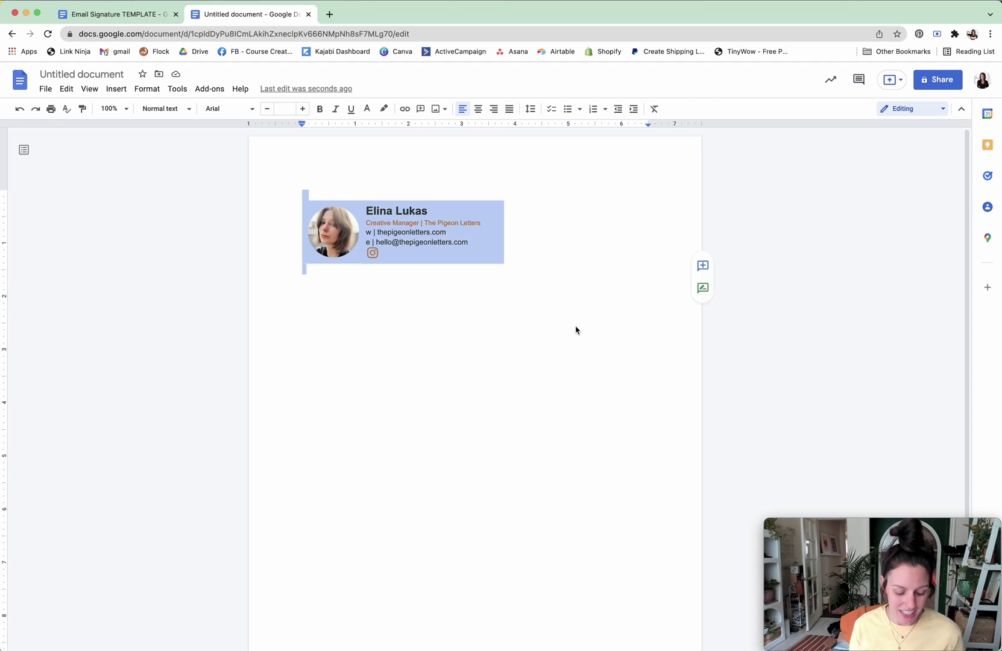
pyautogui.rightClick(414, 228)
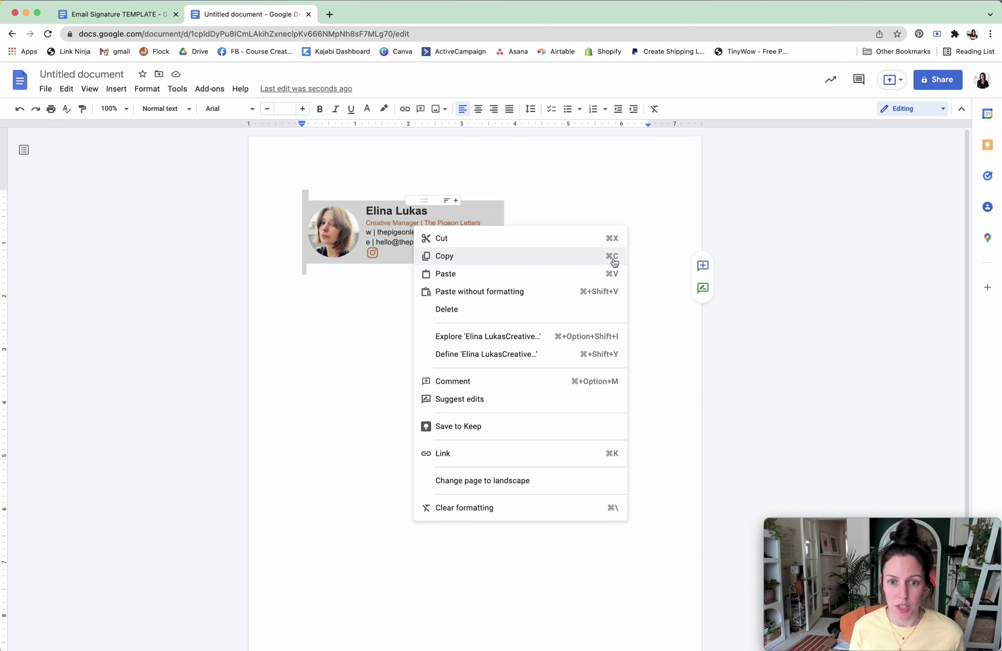
pyautogui.click(587, 194)
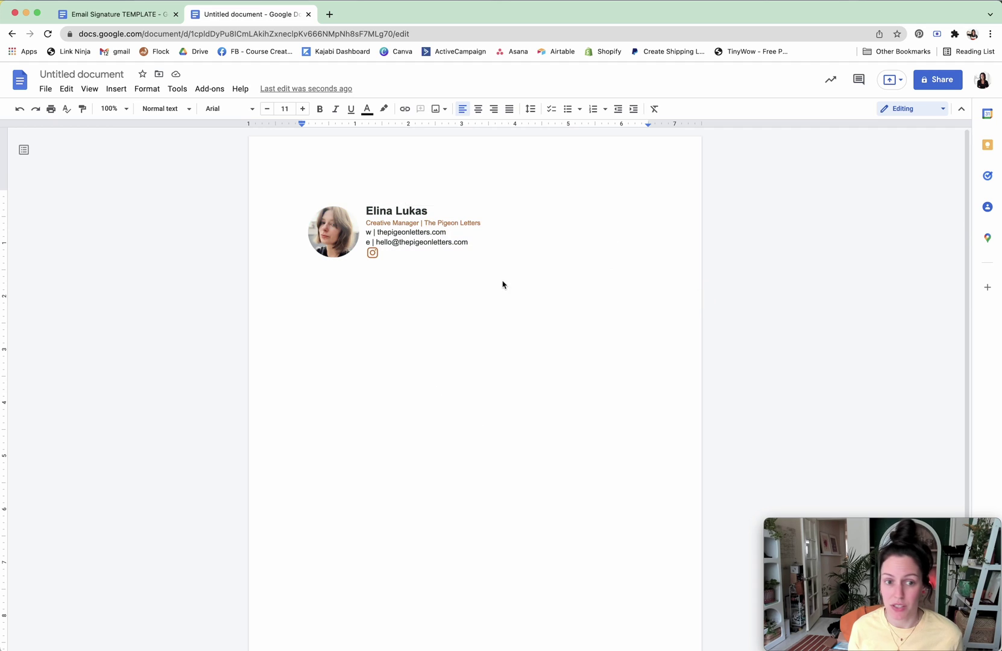
pyautogui.moveTo(503, 285); pyautogui.dragTo(340, 212)
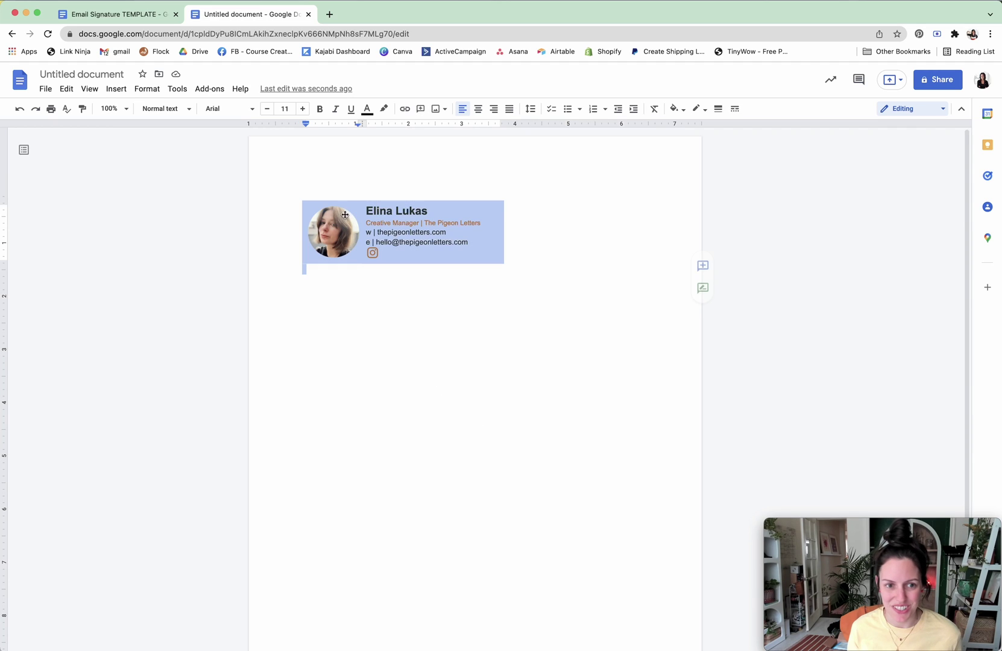
# Open Gmail in a new tab and go to its full settings page, scrolling to the Signature box.
pyautogui.click(338, 13)
pyautogui.write('gmail.com')
pyautogui.press('Return')
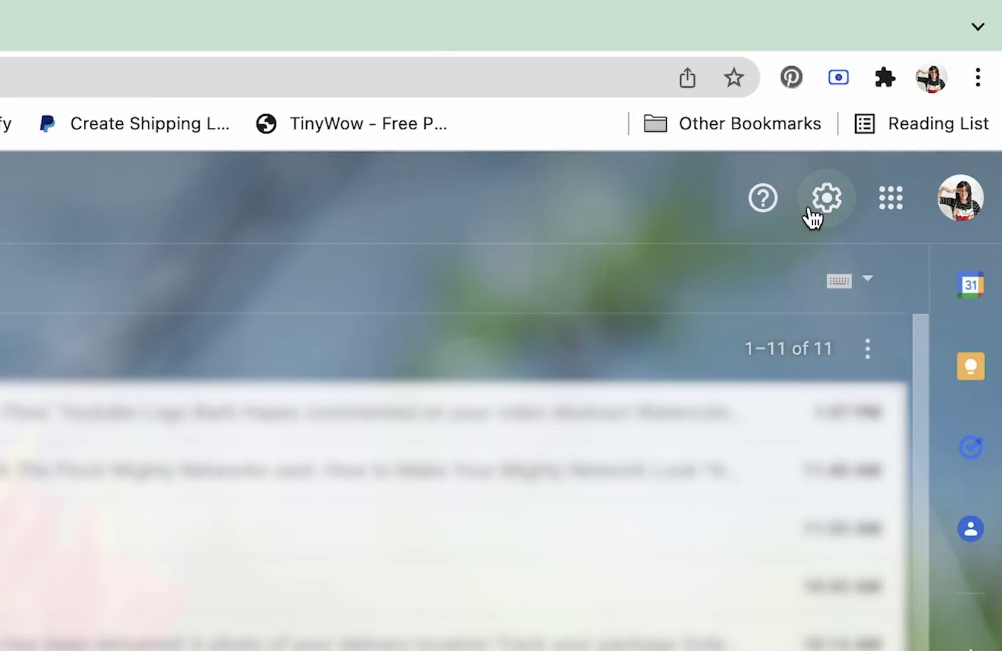
pyautogui.click(817, 205)
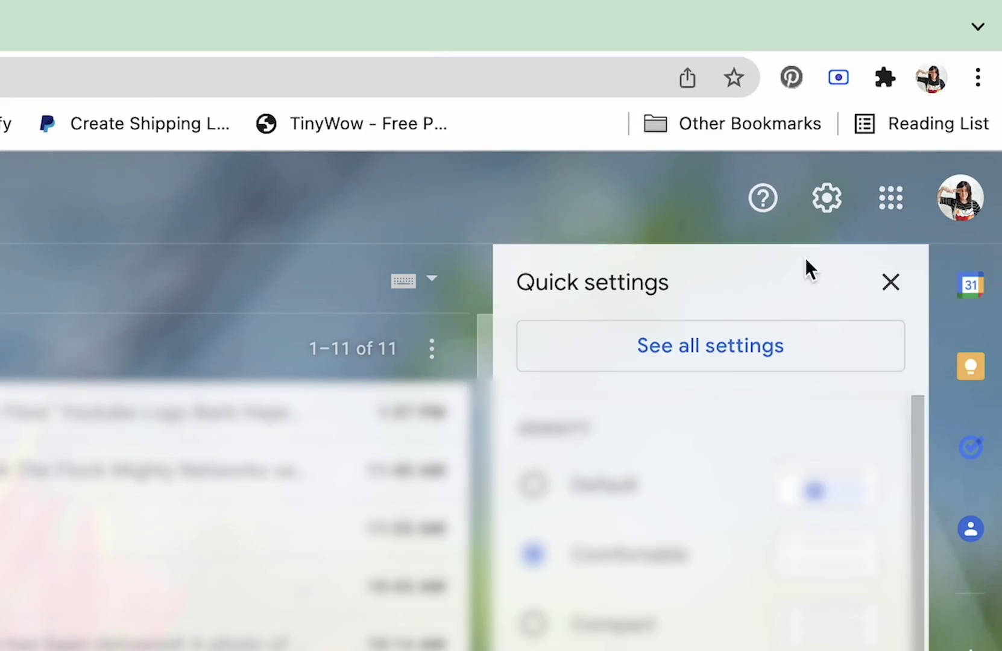
pyautogui.click(741, 356)
pyautogui.scroll(-10, 549, 401)
pyautogui.scroll(-10, 548, 401)
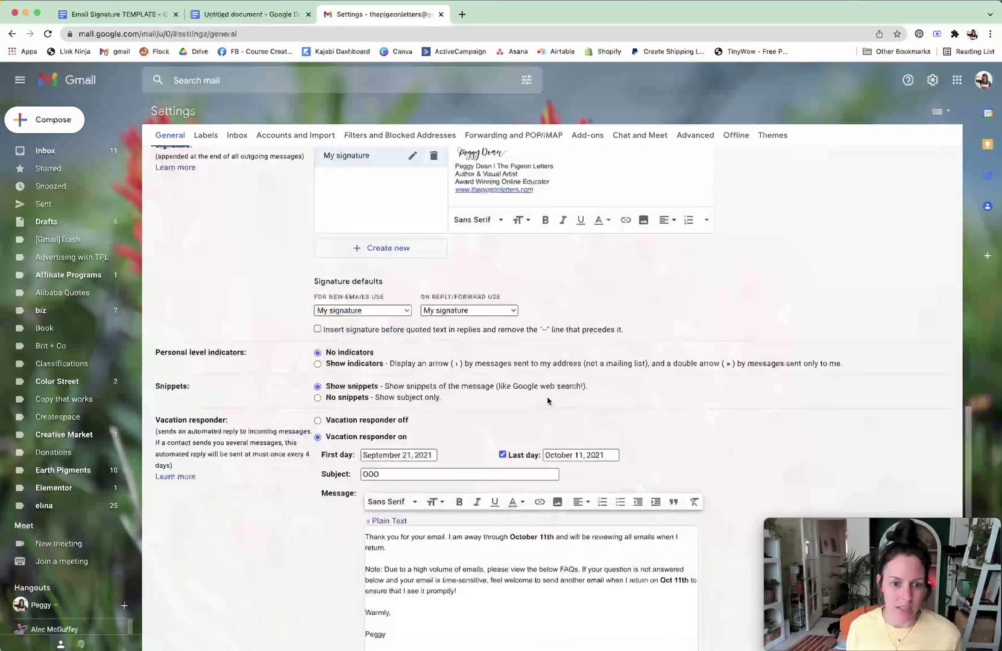
pyautogui.scroll(-3, 549, 401)
pyautogui.scroll(6, 543, 386)
# Replace the old Gmail signature with the copied headshot-and-contact signature, then return to the Email Signature TEMPLATE document.
pyautogui.press('super+a')
pyautogui.press('BackSpace')
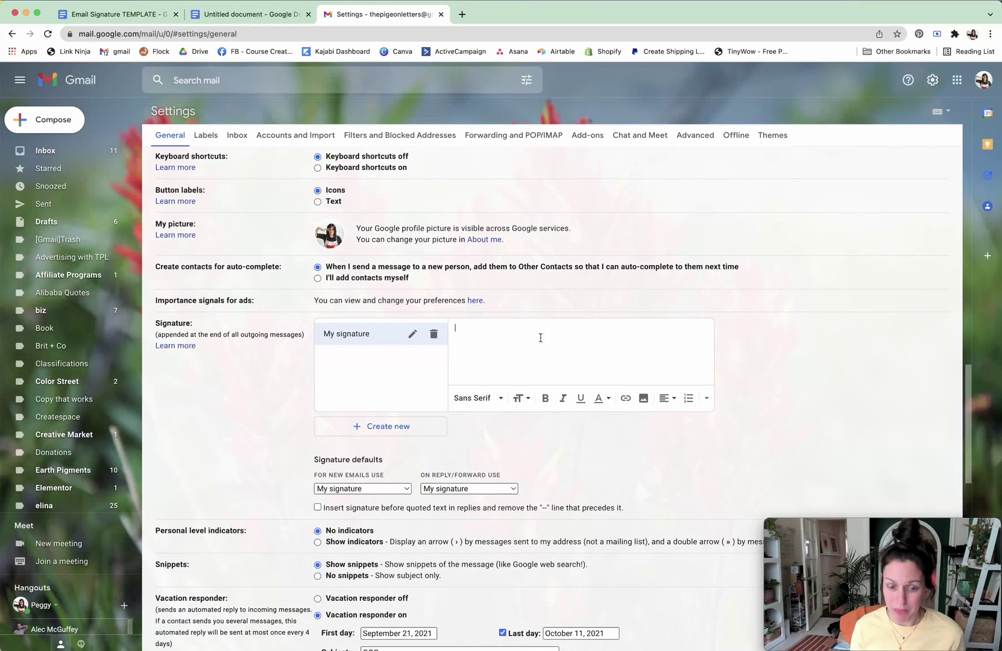
pyautogui.rightClick(540, 337)
pyautogui.press('super+v')
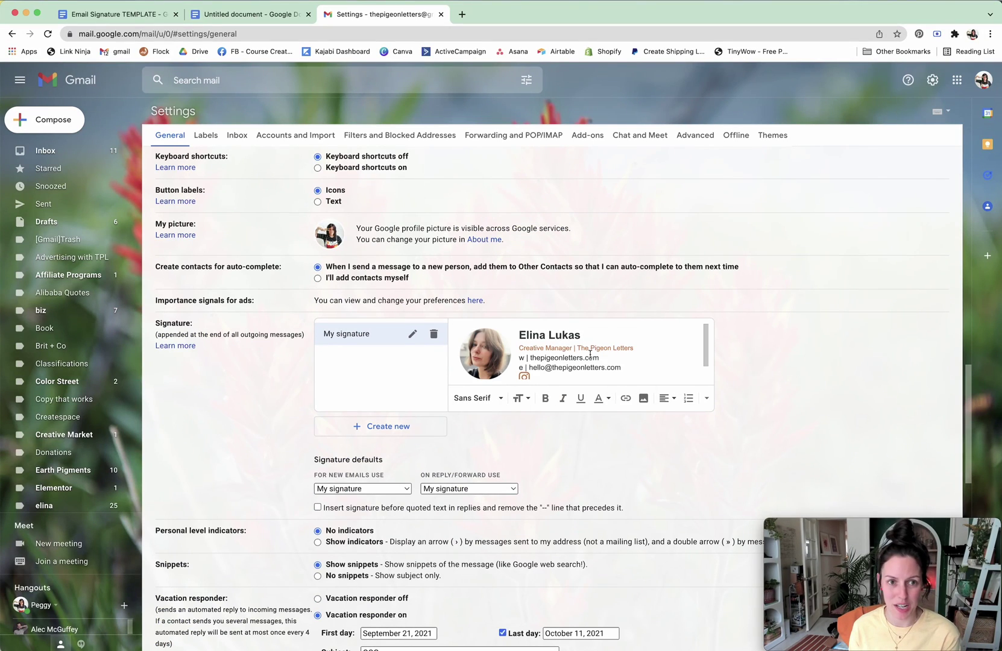
pyautogui.click(130, 20)
# Click below the template's signature table, then return to the Gmail settings tab showing the pasted signature.
pyautogui.click(397, 265)
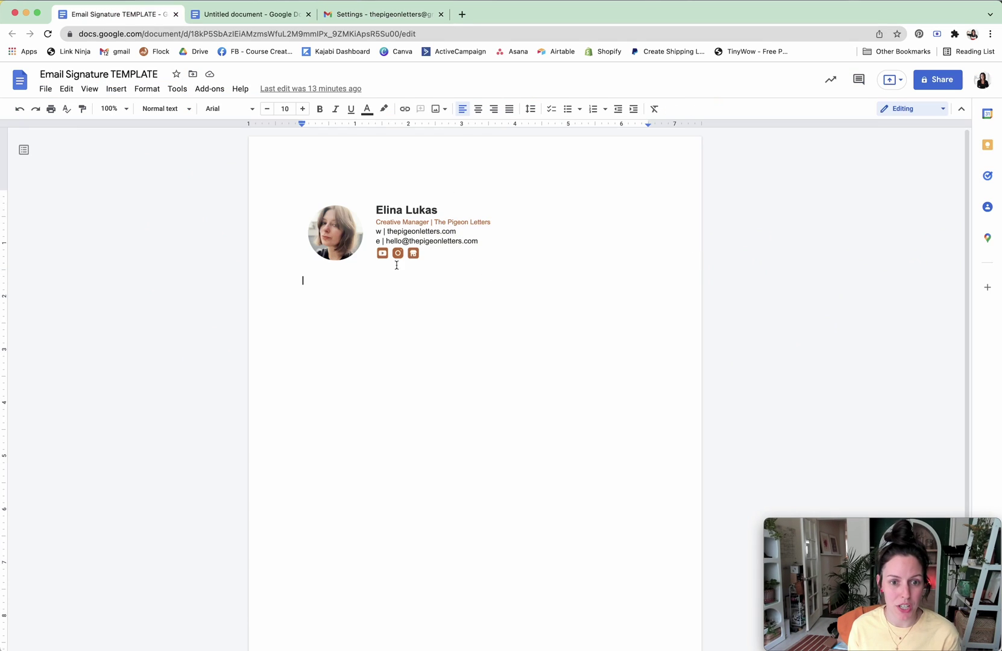
pyautogui.click(380, 13)
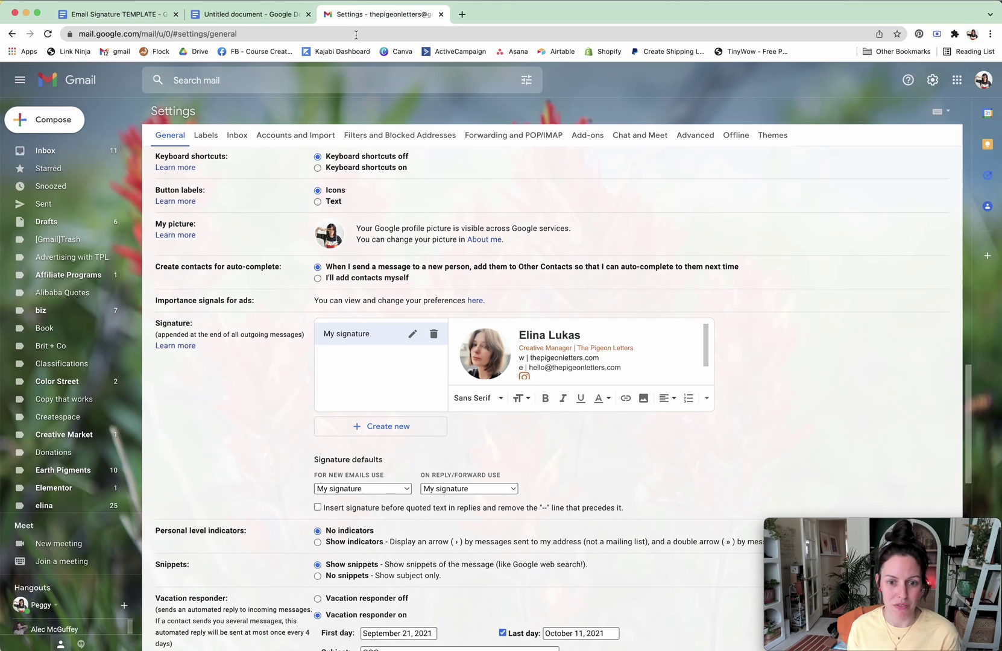